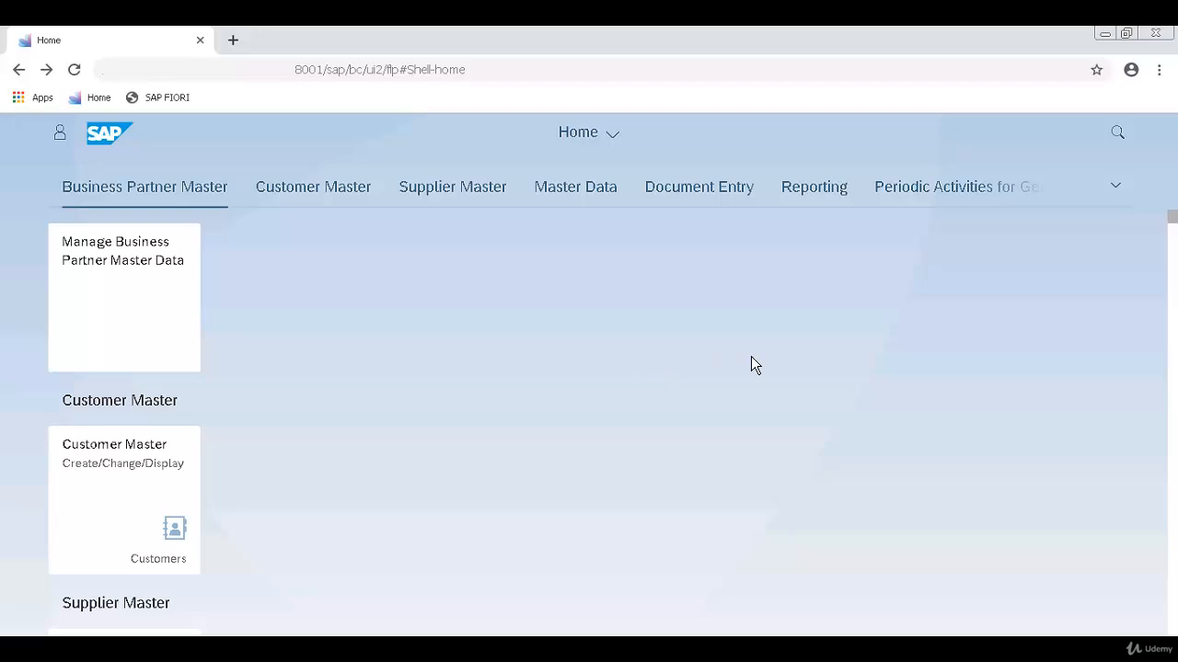
Open the Manage G/L Account Master Data app and start creating a new G/L account.
scroll(751, 357, down, 1)
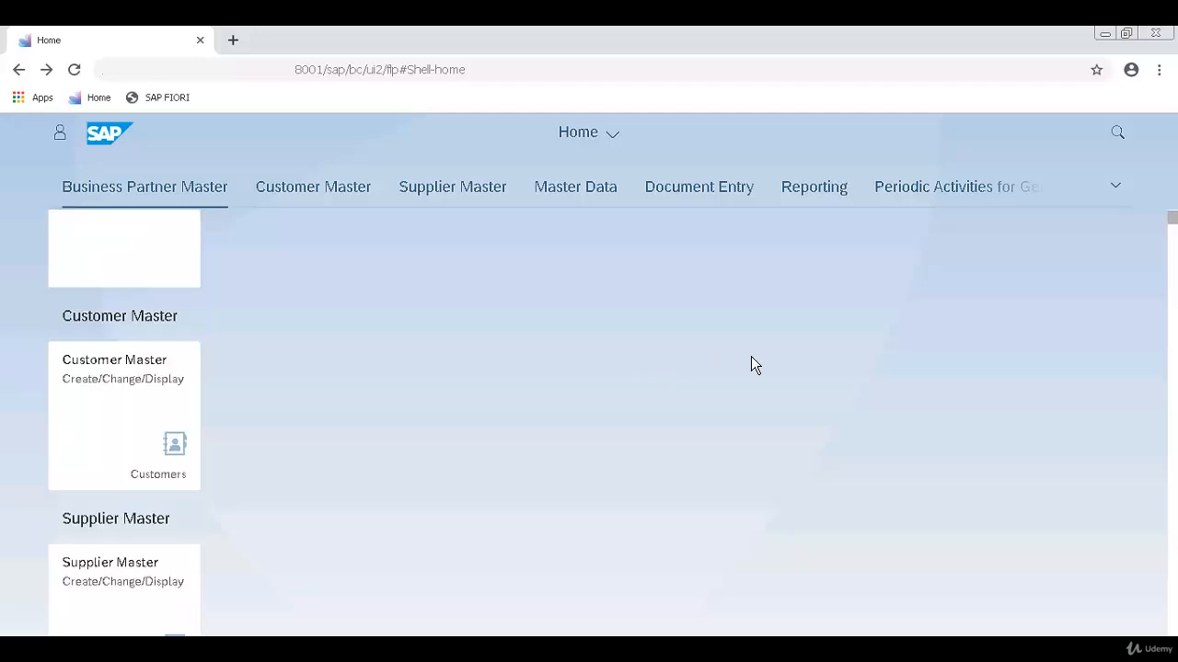
scroll(753, 365, down, 3)
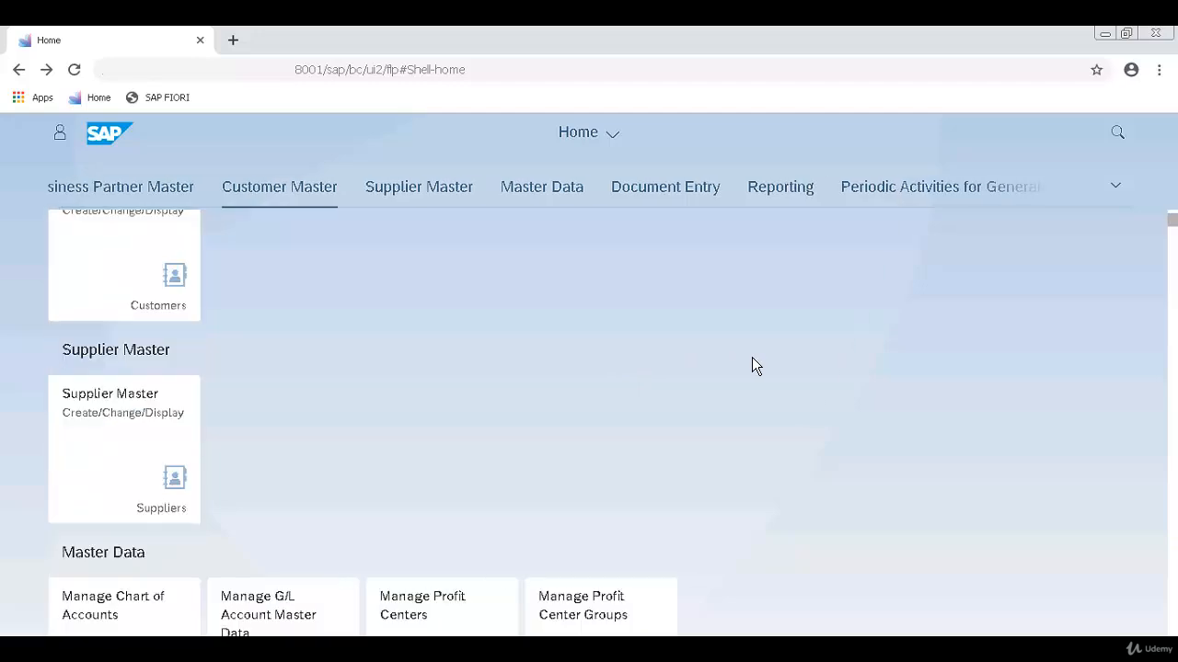
scroll(751, 367, down, 1)
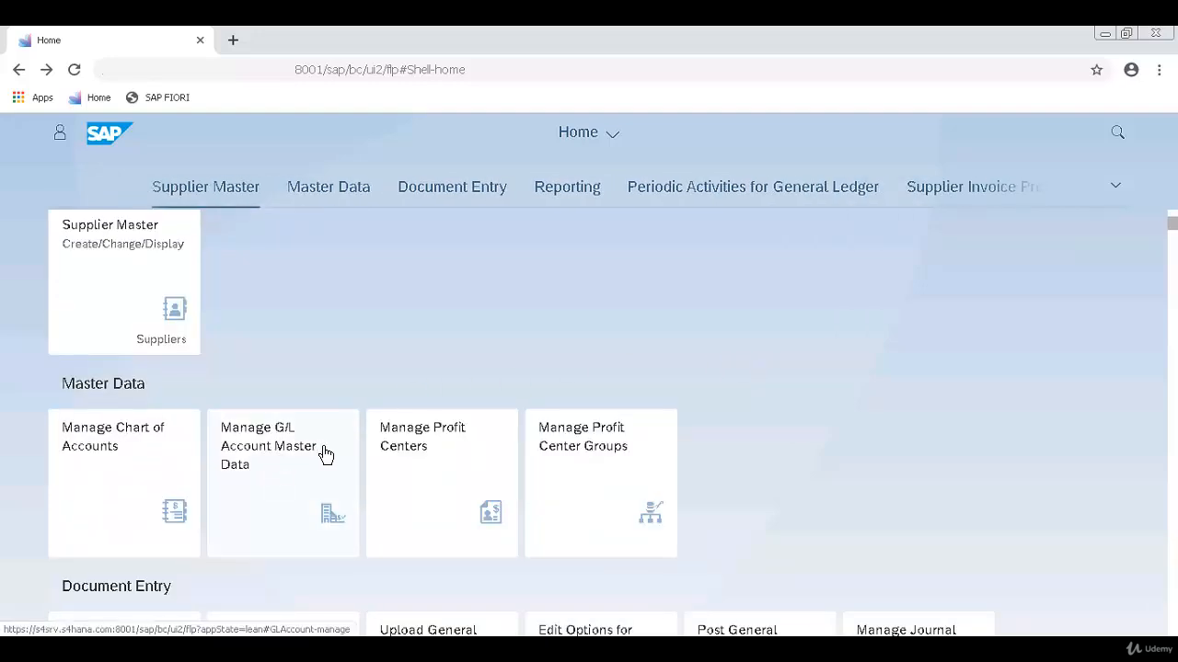
click(288, 488)
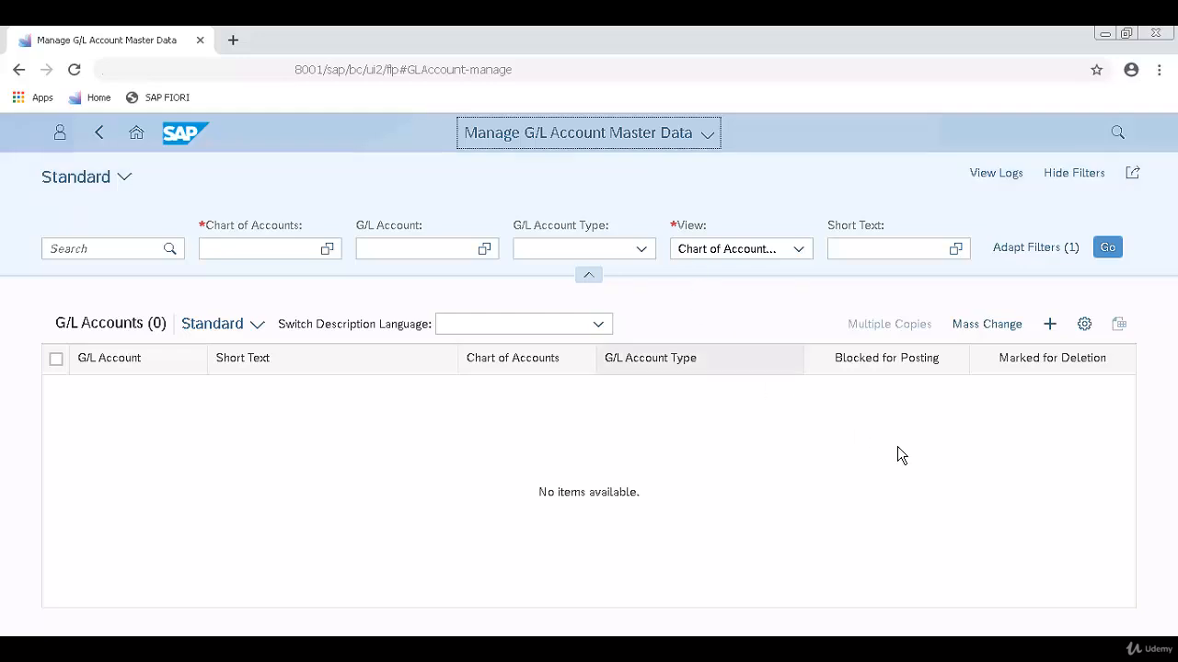
click(1059, 333)
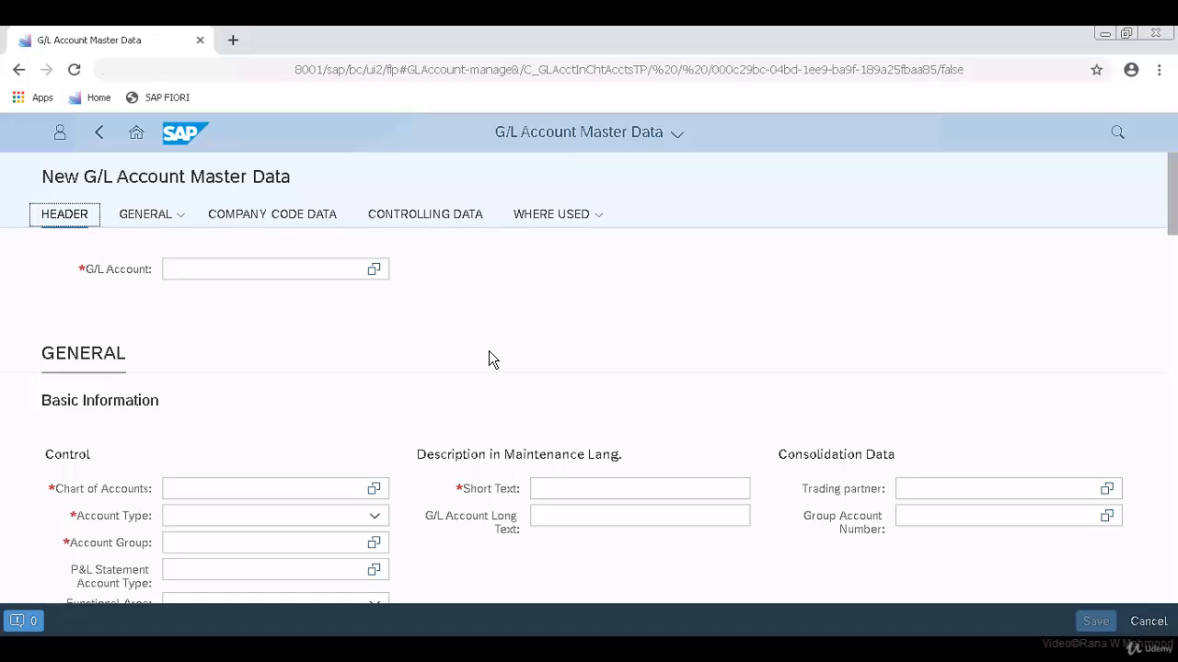
Enter 416104 as the G/L account in the header of the new master record.
click(295, 276)
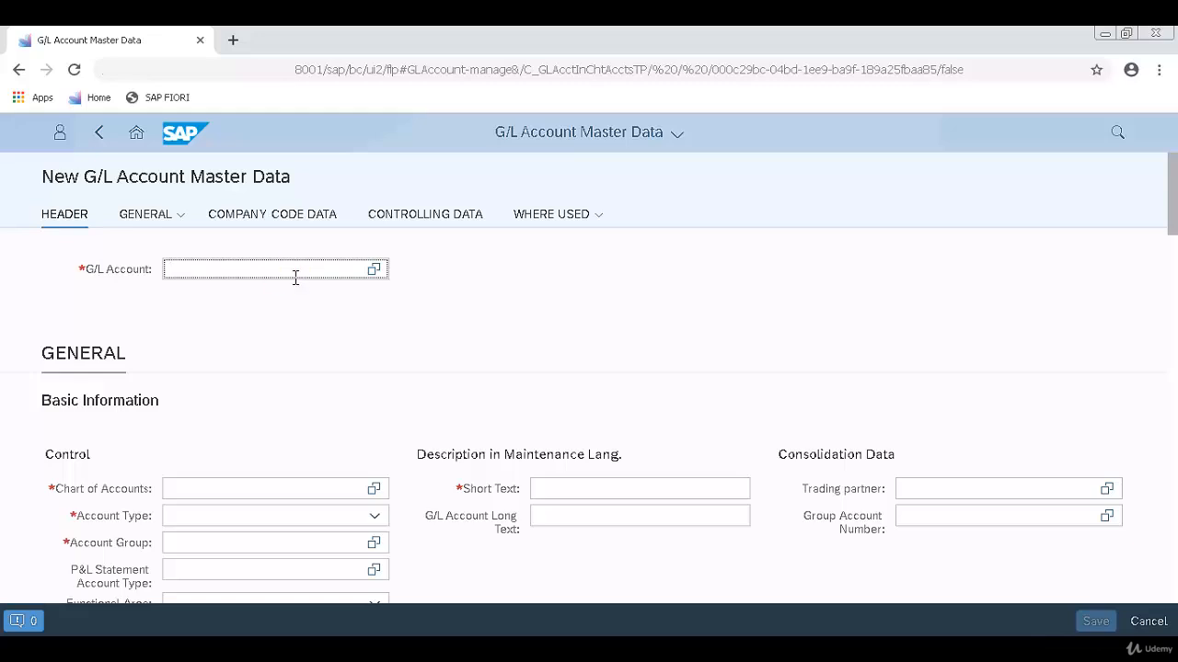
text(416)
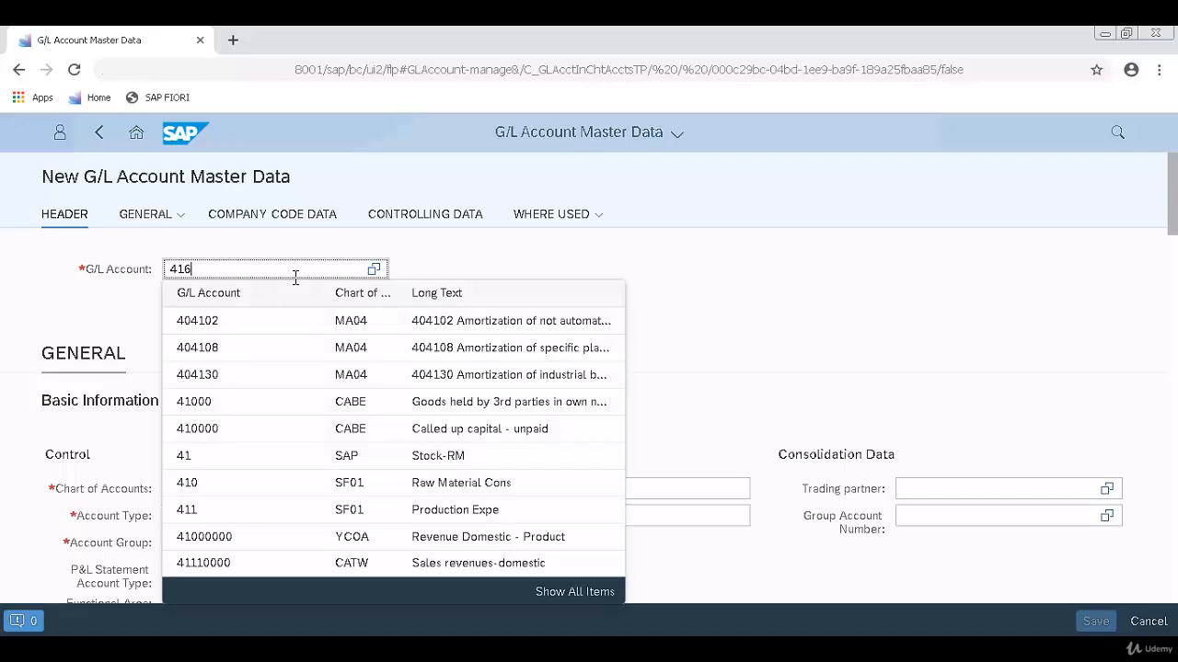
text(104)
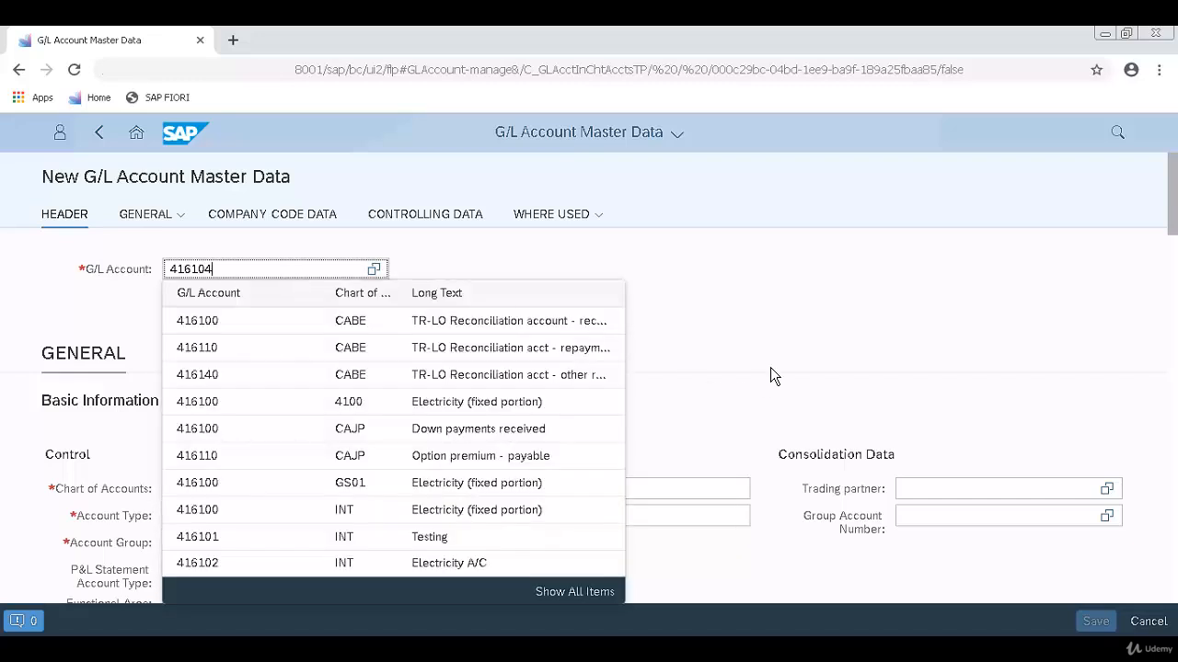
click(765, 341)
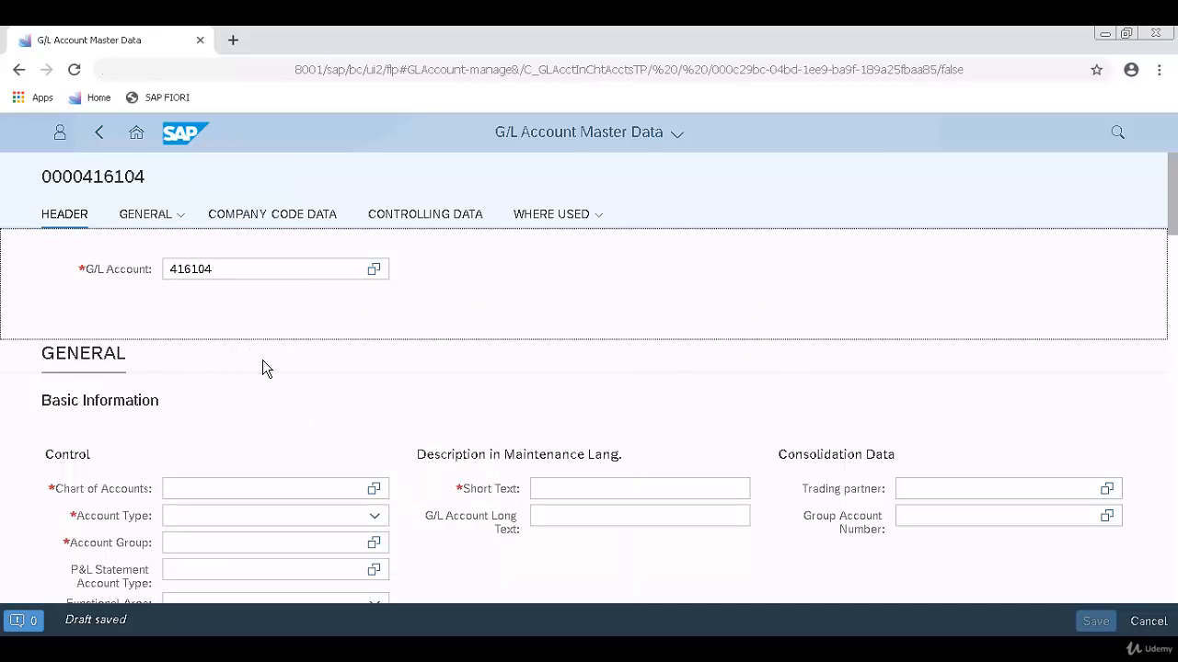
Set the chart of accounts to INT and the account type to Primary Costs or Revenue.
scroll(350, 338, down, 1)
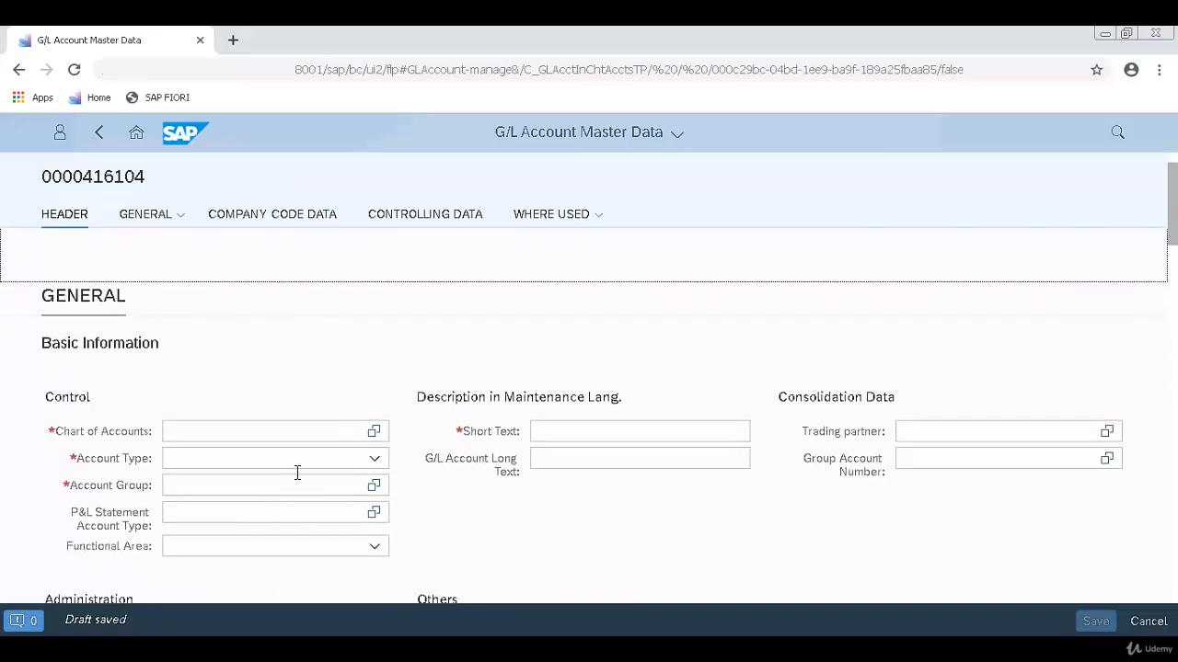
click(314, 437)
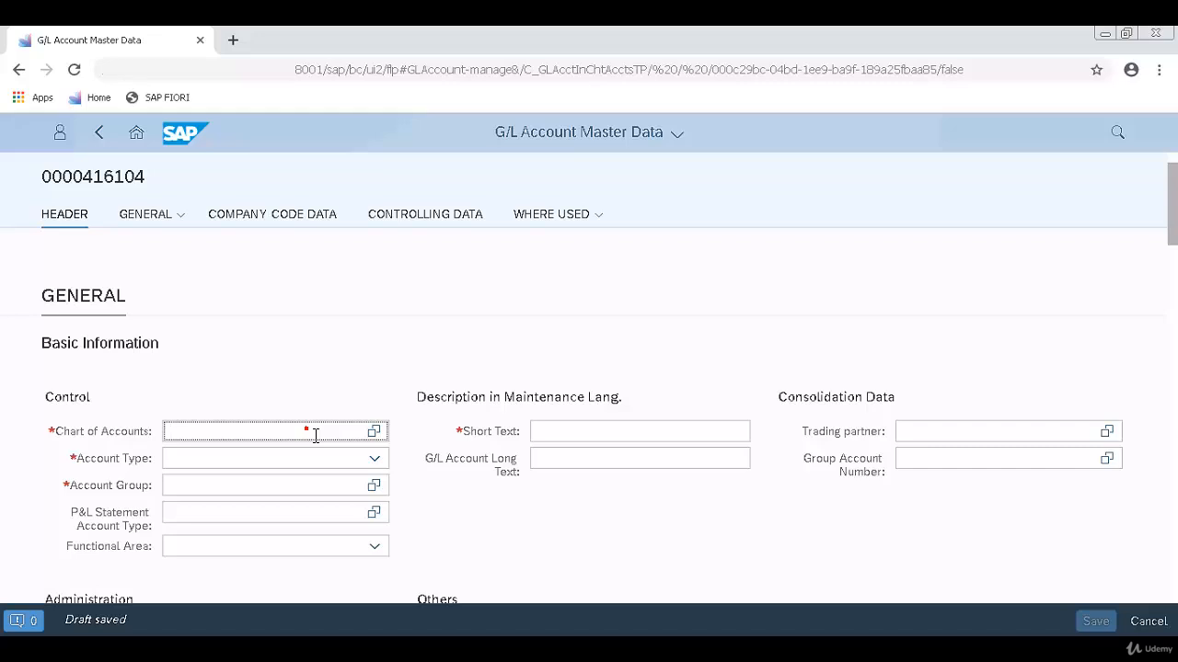
text(INT)
key(Tab)
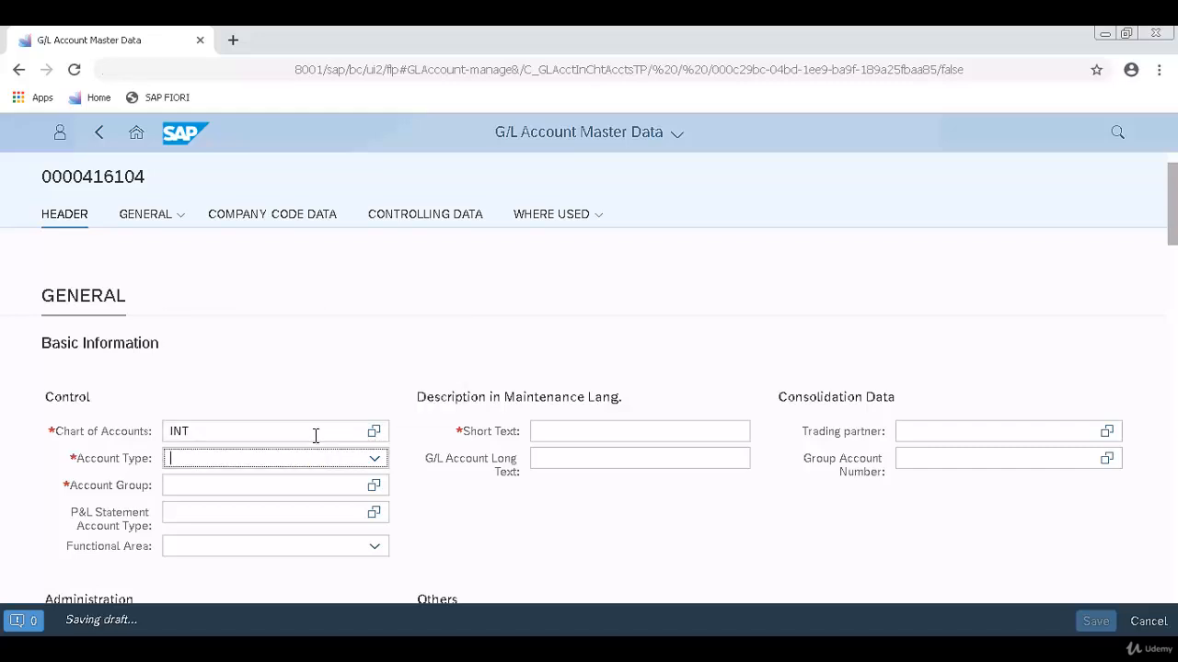
click(376, 462)
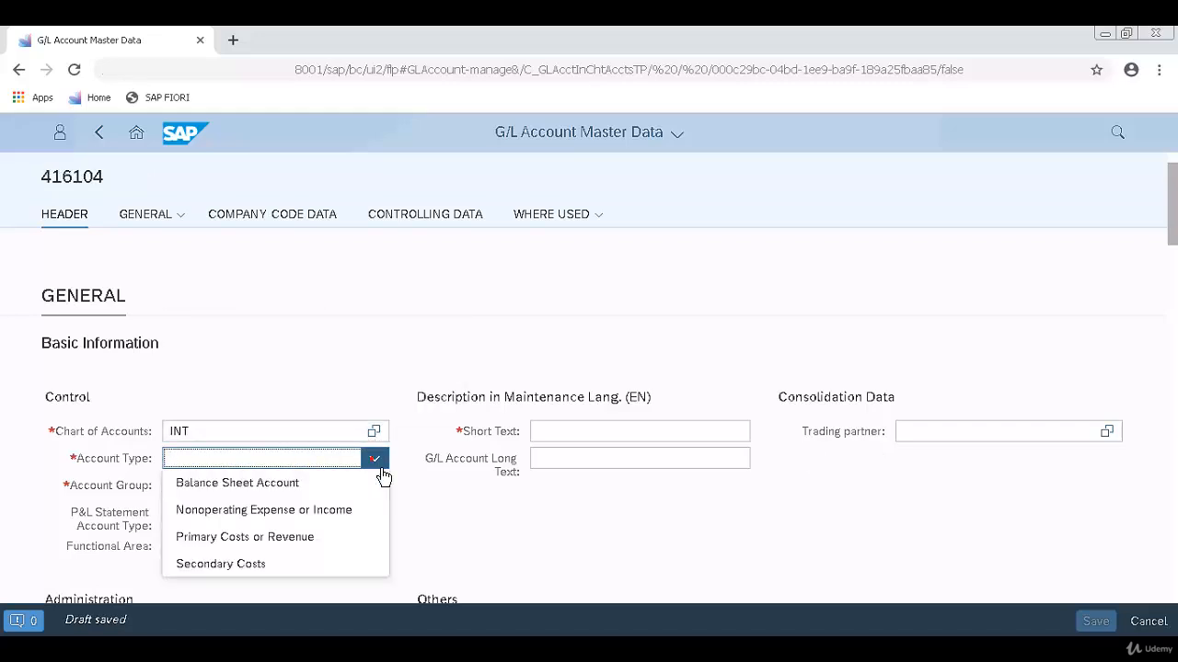
click(285, 543)
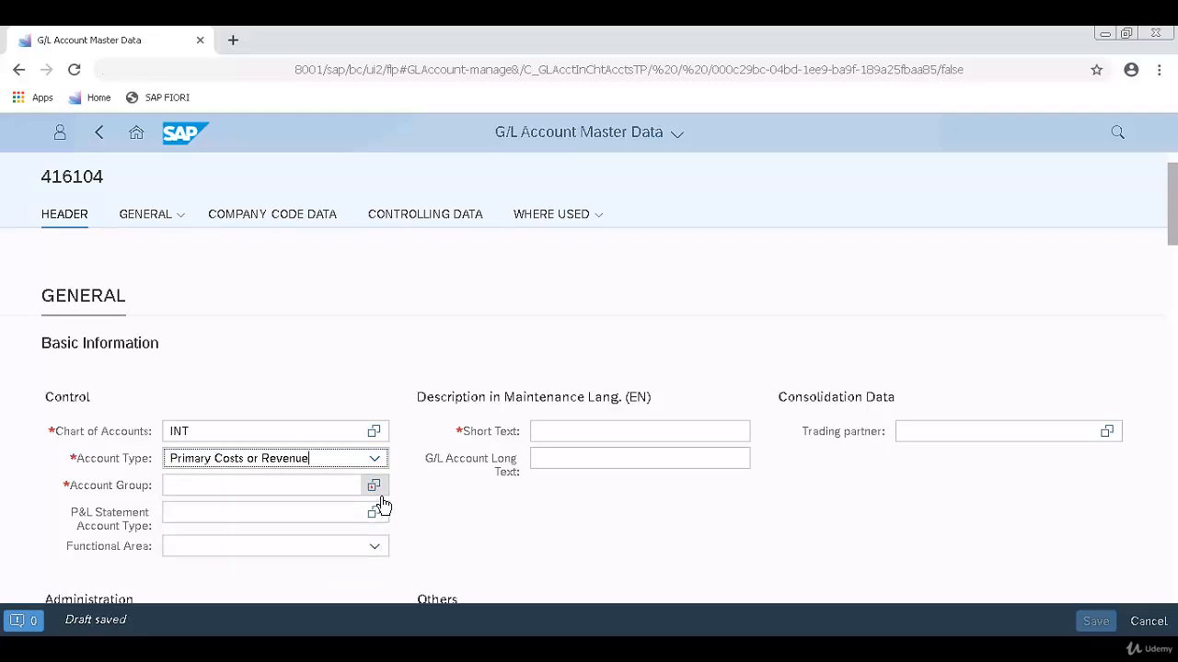
Set the account group to PL (P&L Statement Accounts) and the P&L statement account type to X.
click(372, 485)
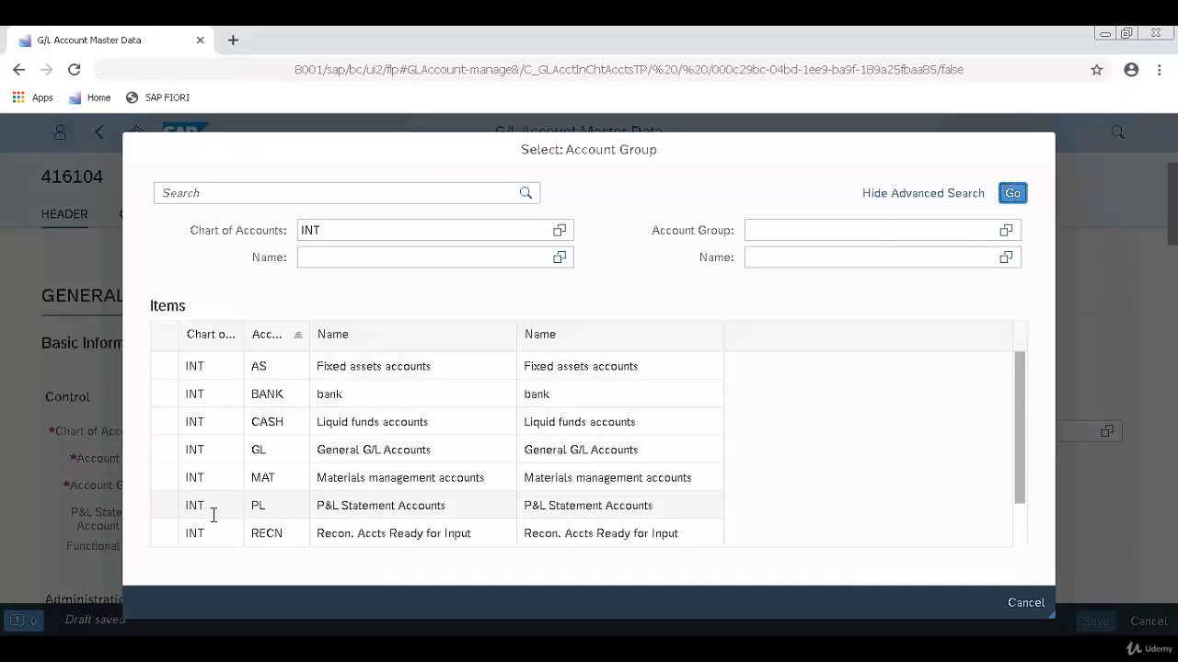
click(349, 506)
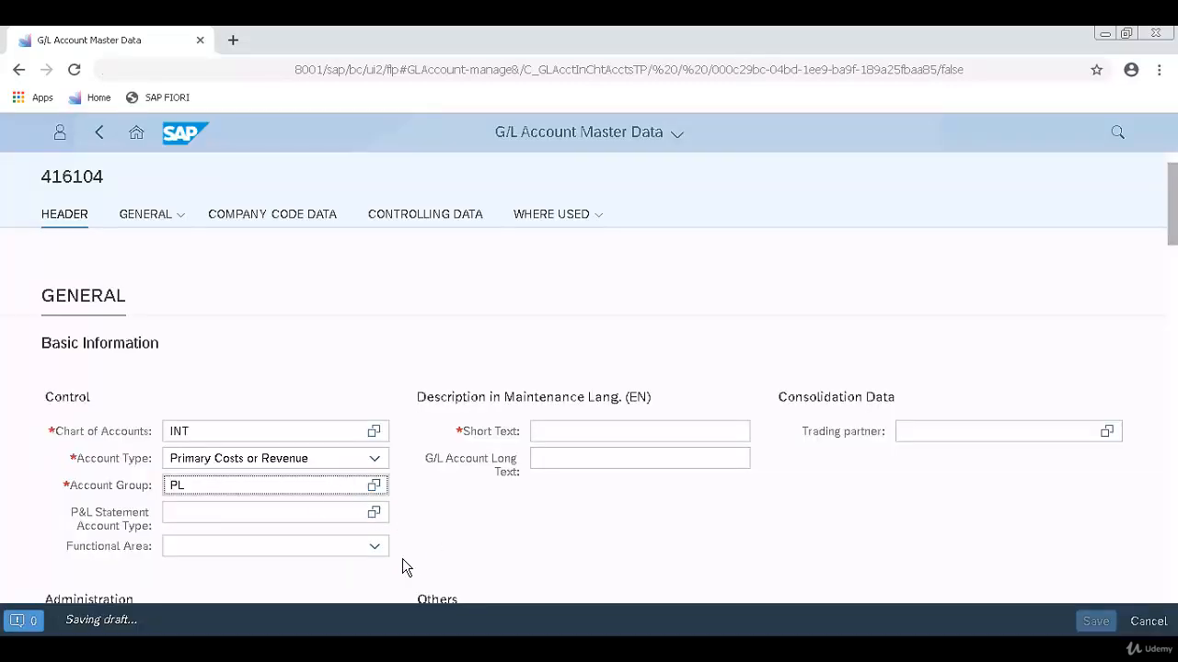
scroll(508, 527, down, 1)
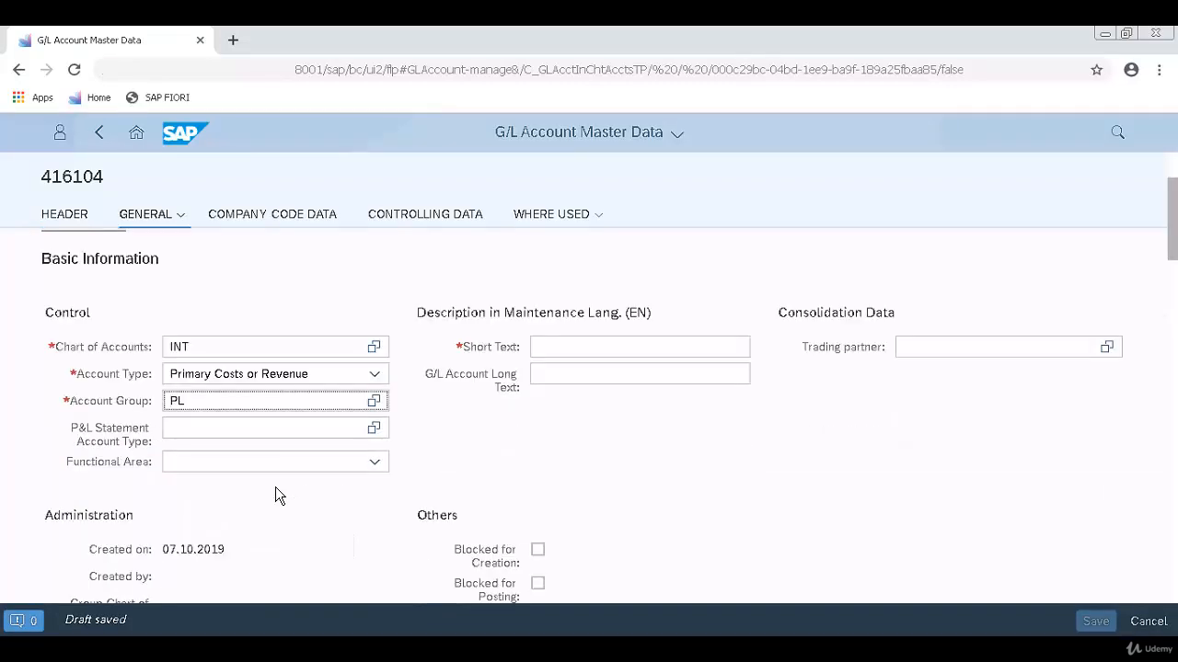
click(325, 432)
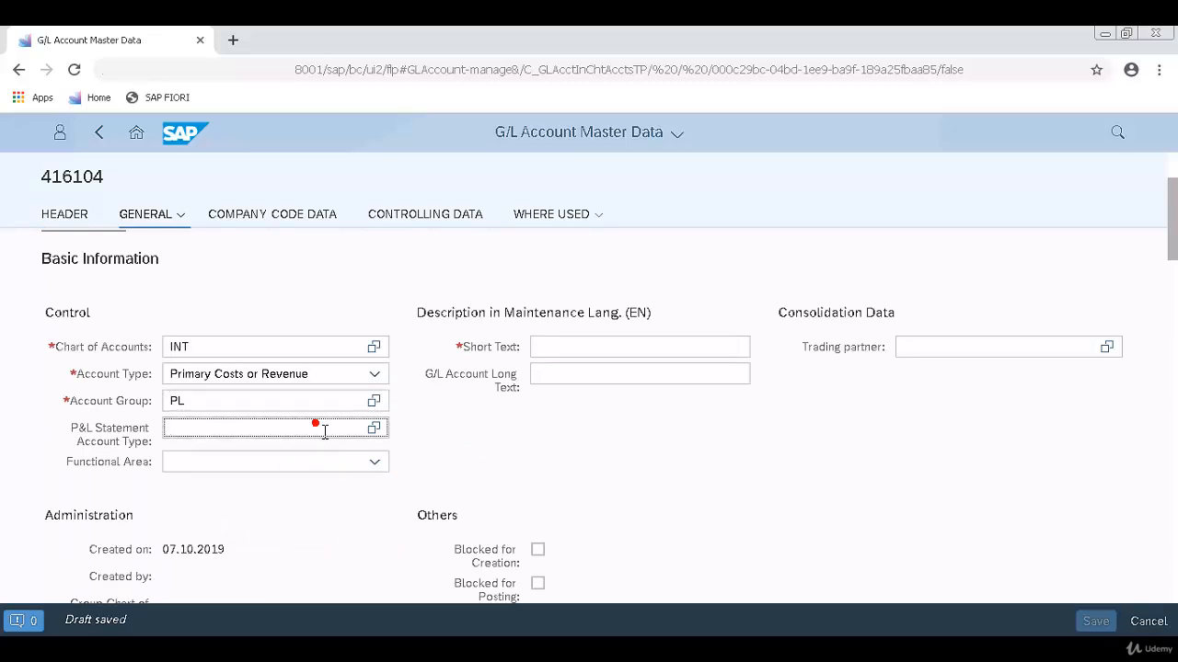
text(X)
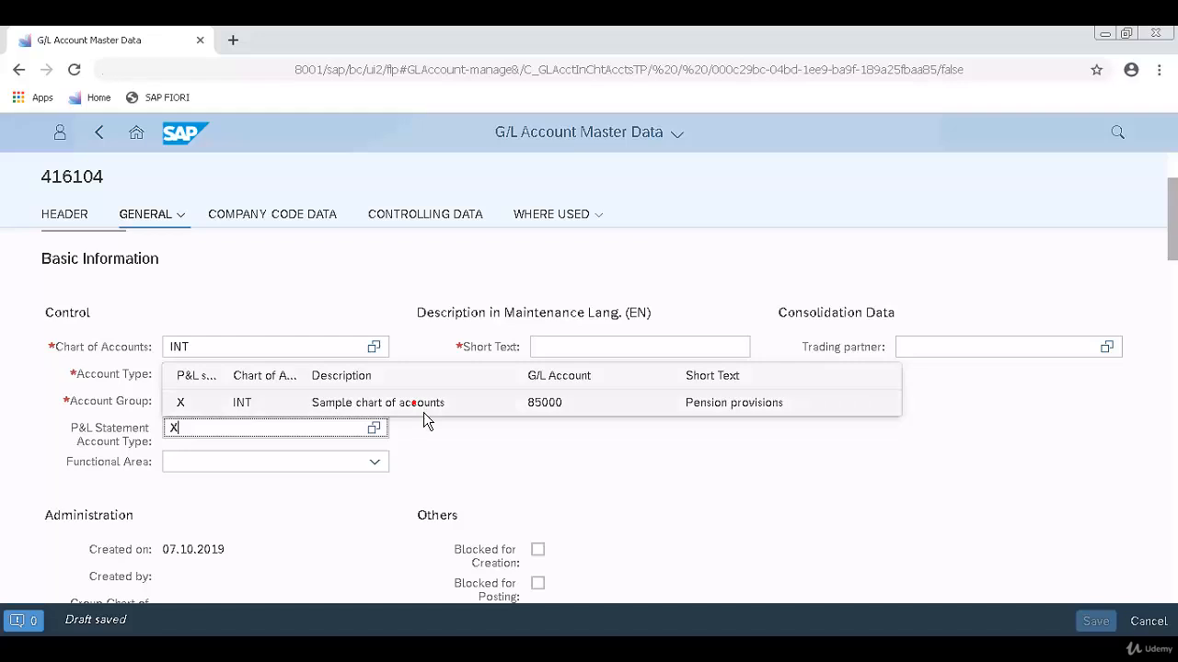
click(423, 413)
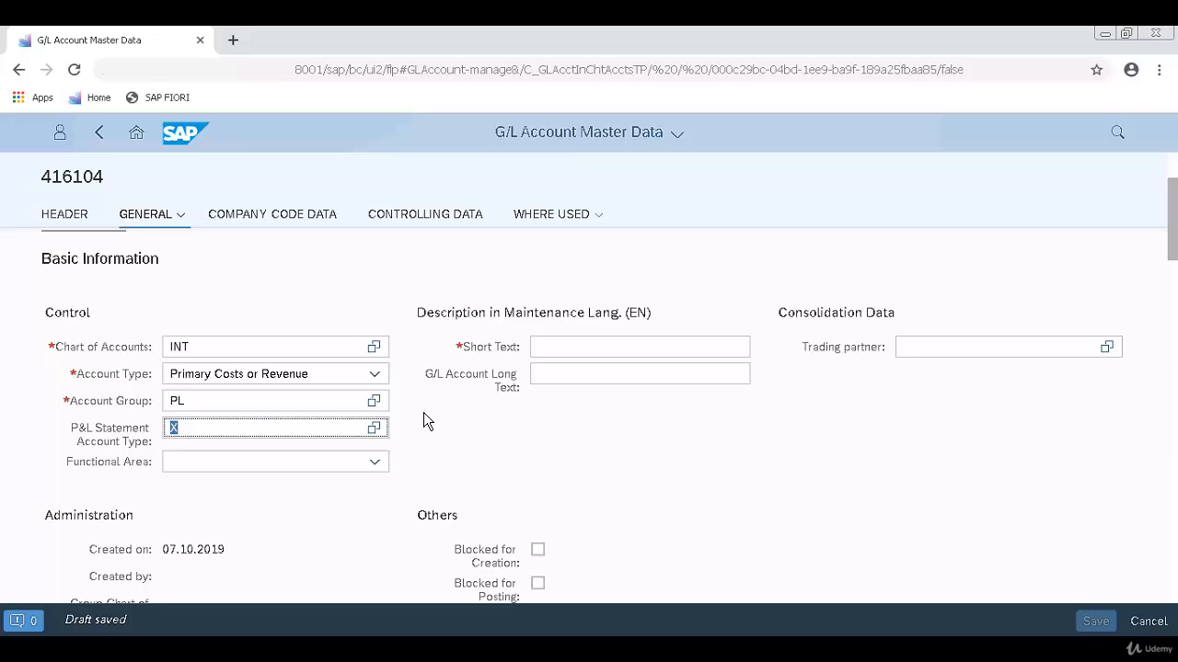
Enter "Water Expenses" as the account's short text in the maintenance language description.
click(644, 357)
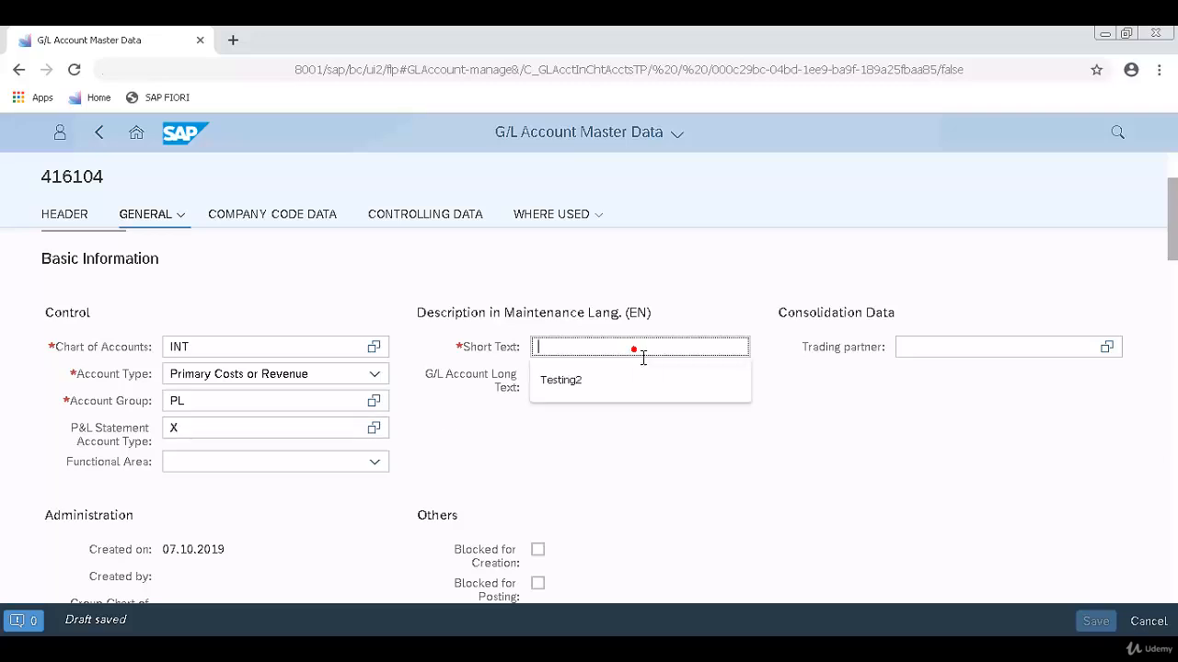
text(WaterExp)
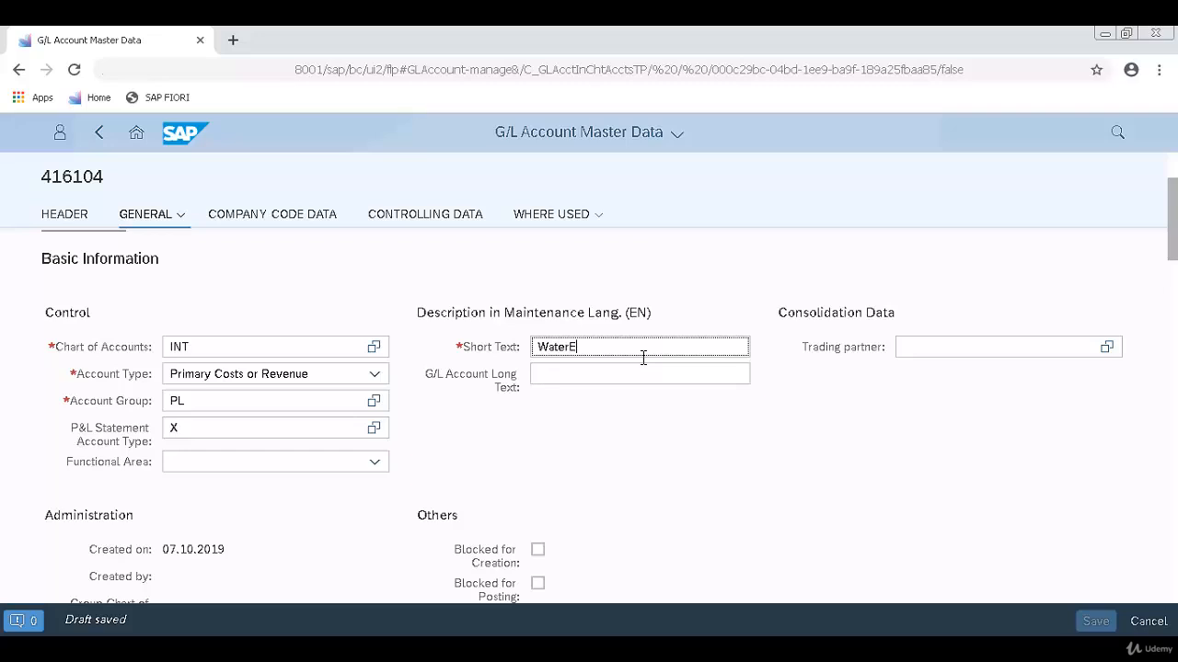
key(BackSpace)
key(BackSpace)
key(BackSpace)
text(Expenses)
click(835, 467)
Add a company code assignment to the G/L account and set its company code to AZ01.
scroll(837, 460, down, 1)
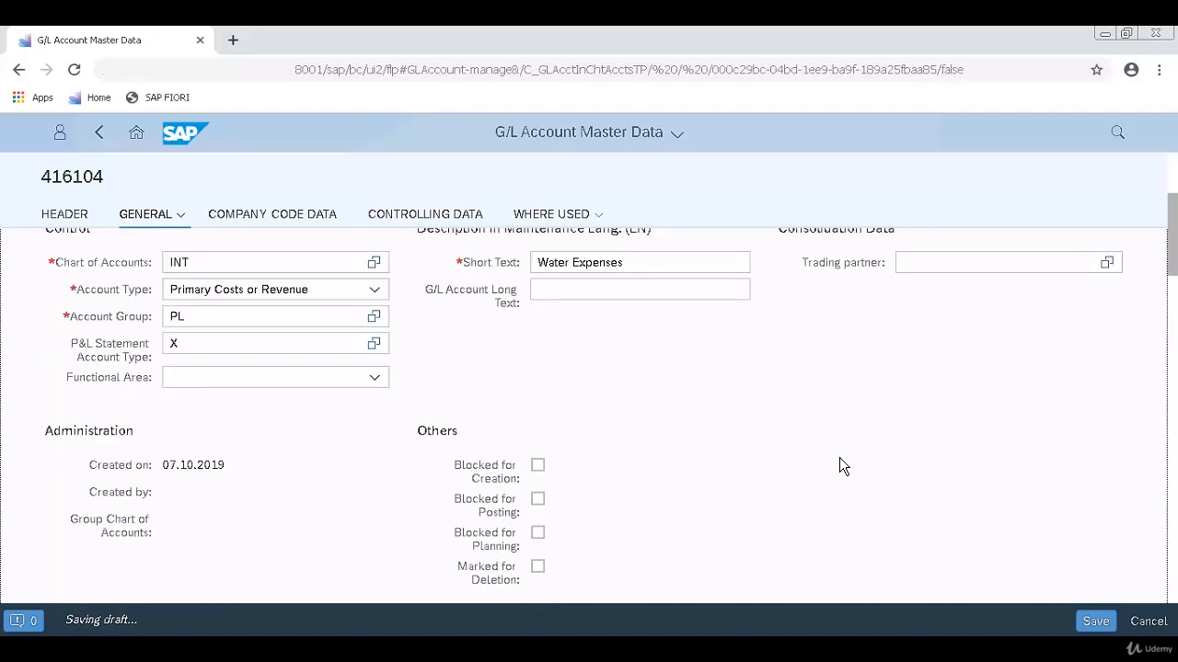
scroll(845, 456, down, 1)
scroll(848, 453, down, 2)
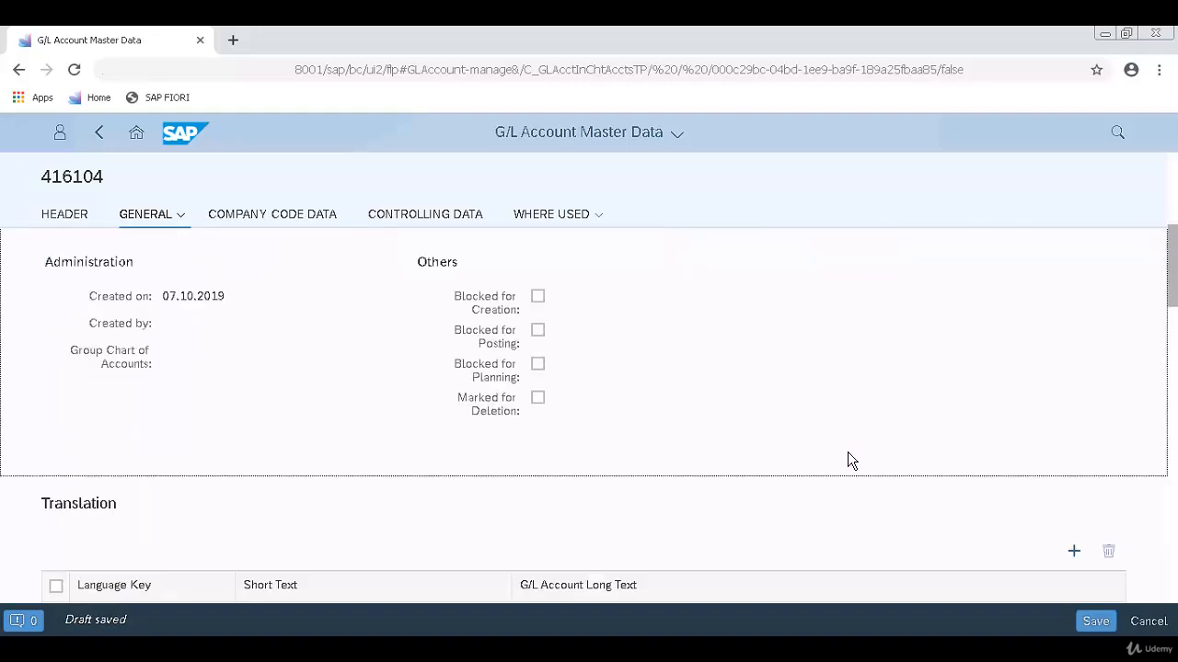
scroll(847, 459, down, 5)
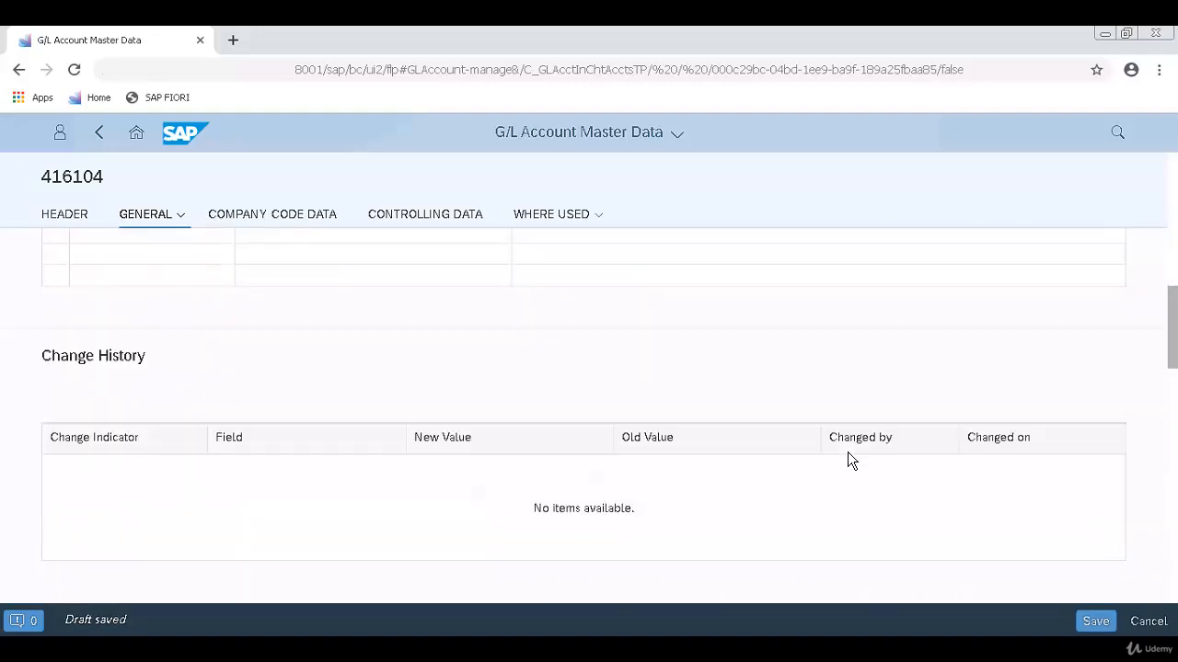
scroll(842, 452, down, 4)
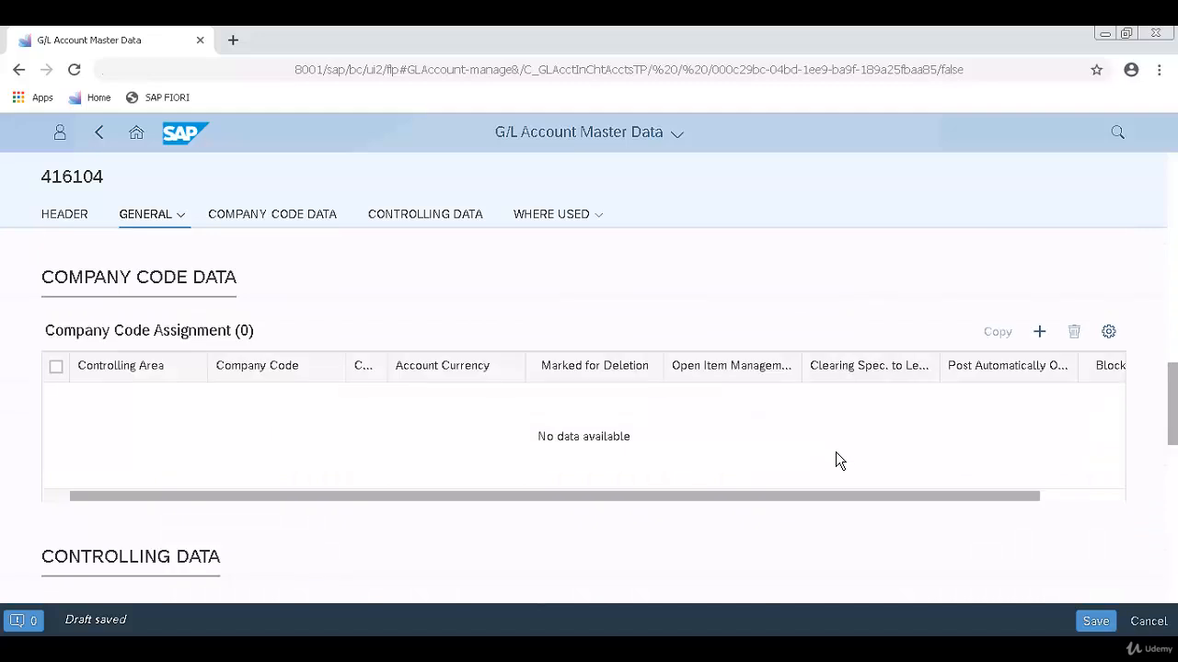
scroll(833, 451, up, 1)
scroll(452, 396, down, 2)
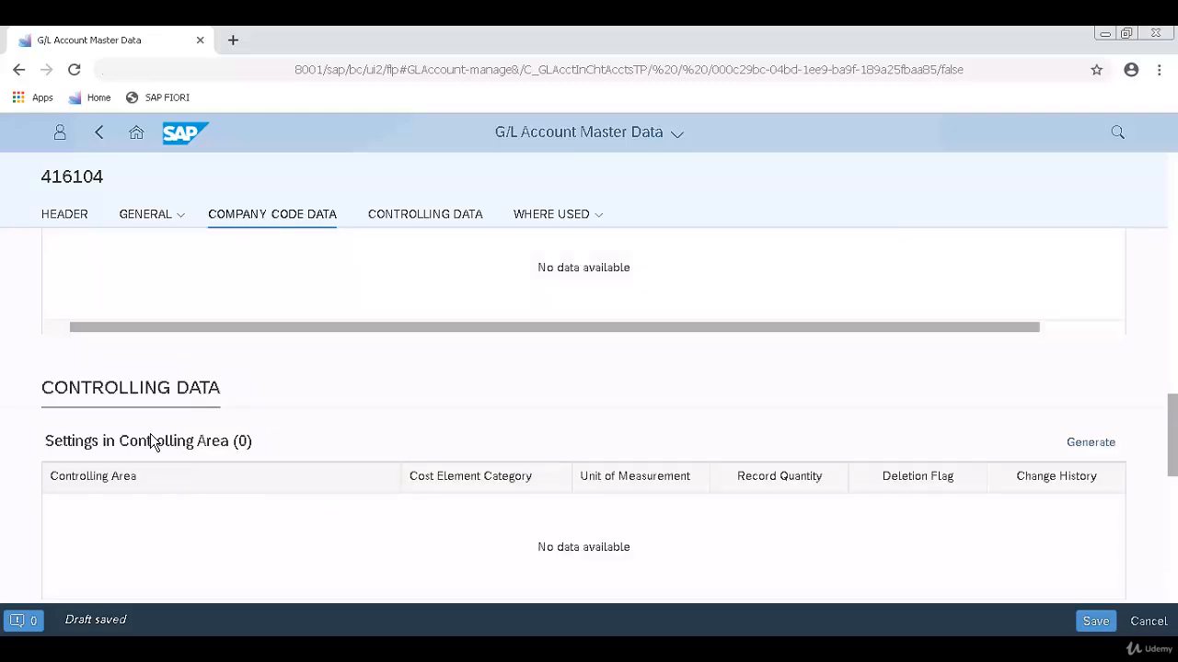
scroll(543, 482, up, 2)
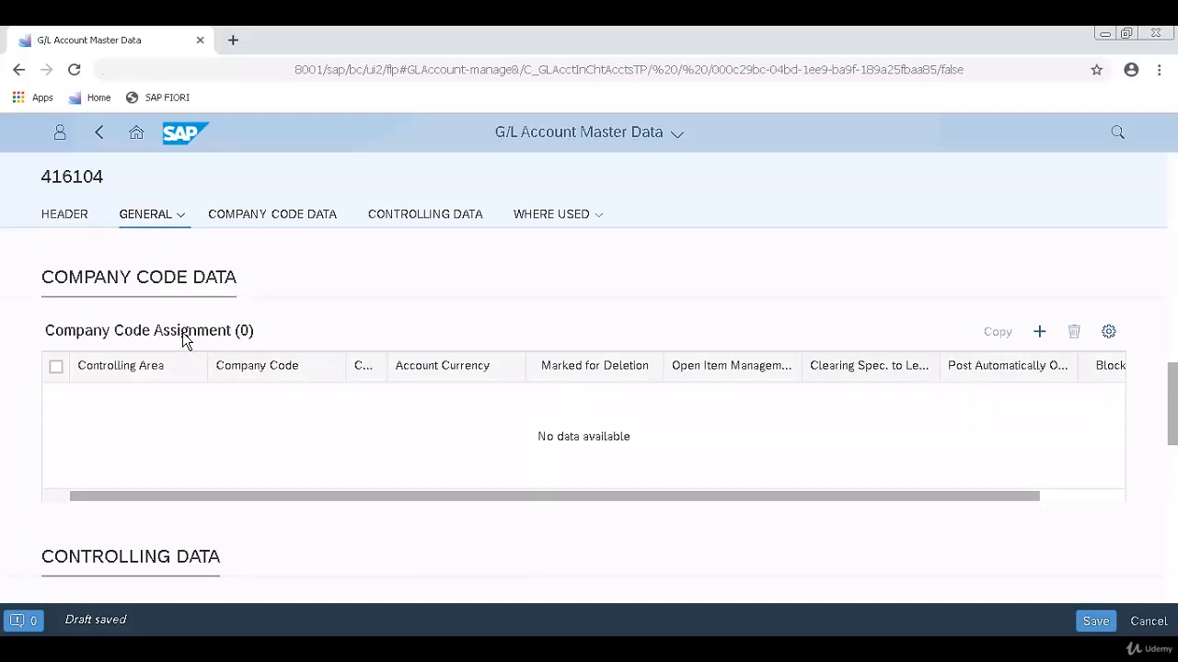
click(1047, 336)
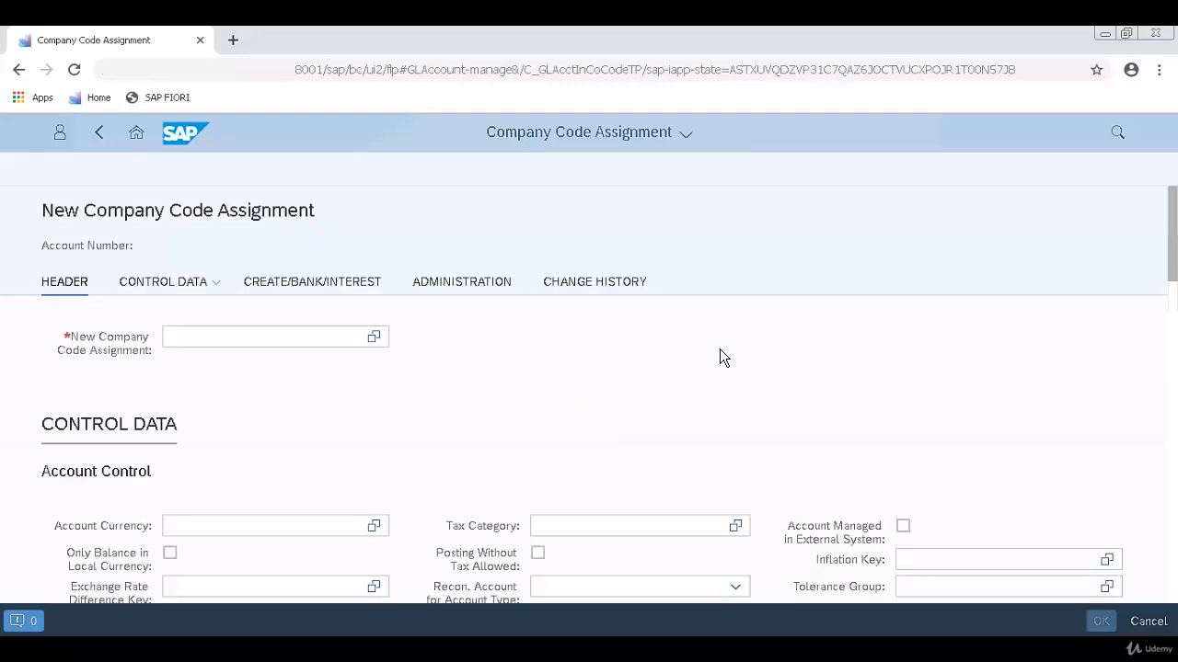
click(336, 343)
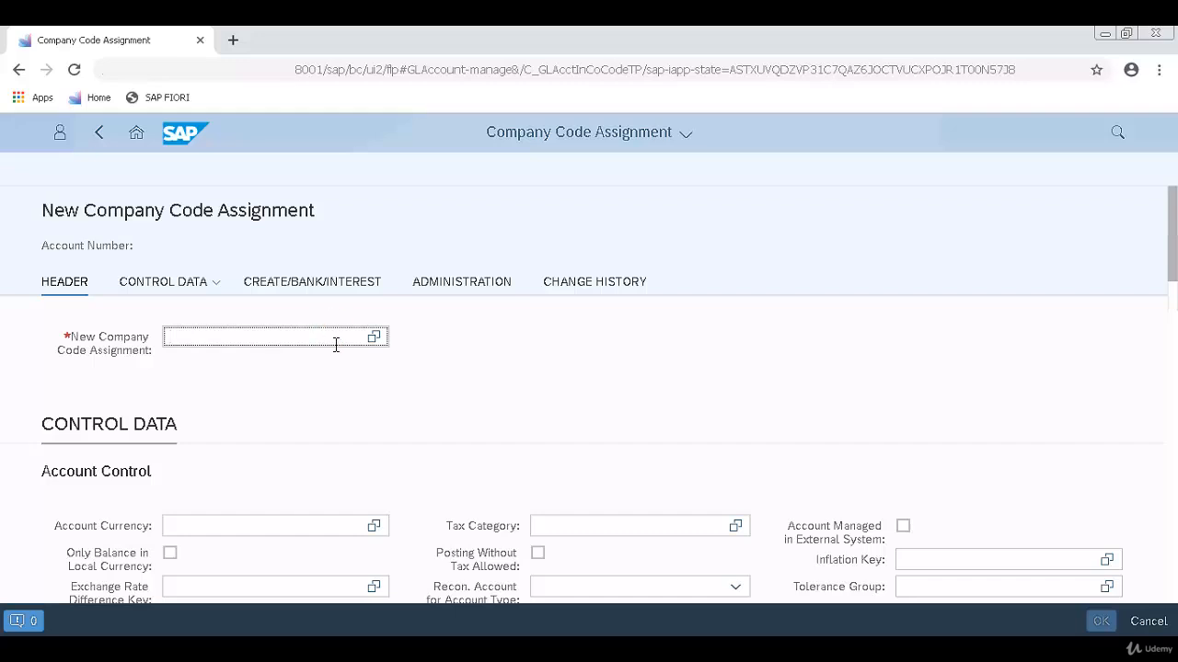
text(AZ01)
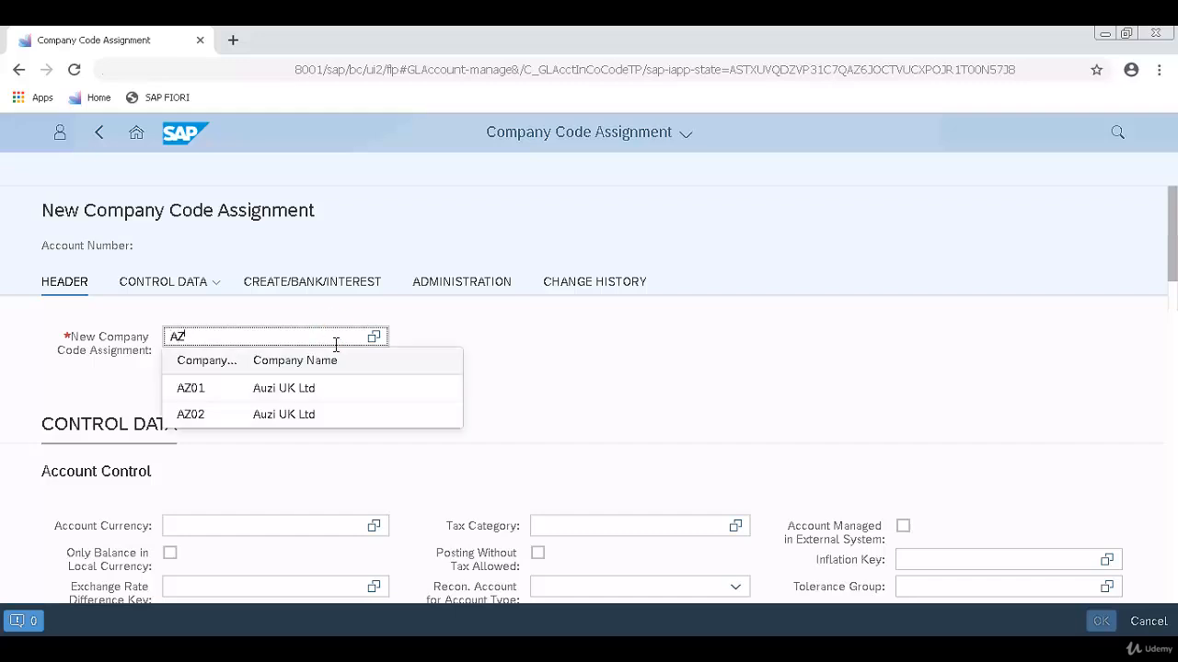
click(250, 389)
Set the tax category of the AZ01 company code assignment to - (Only input tax allowed).
scroll(495, 425, down, 1)
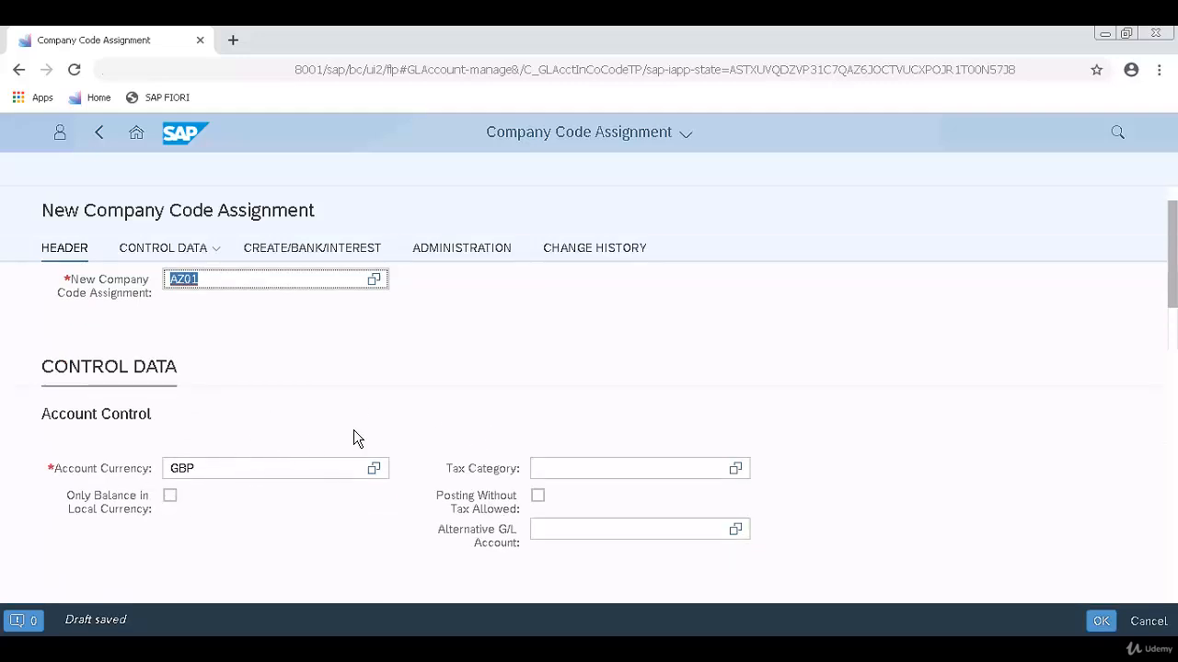
scroll(353, 438, down, 1)
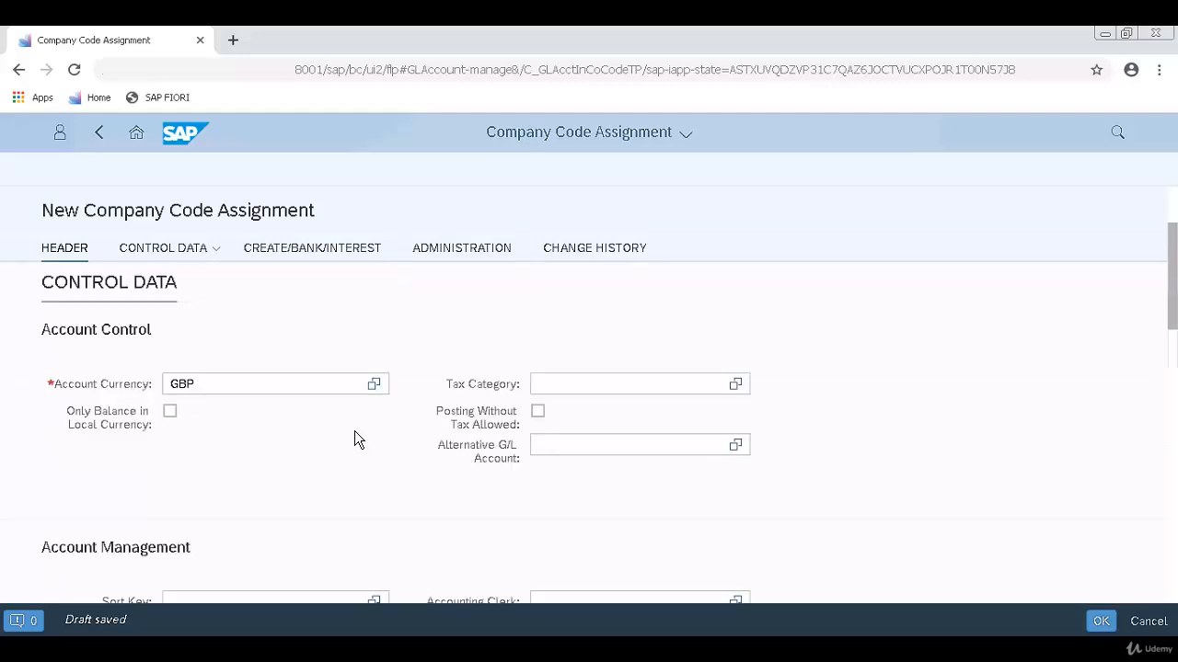
click(738, 388)
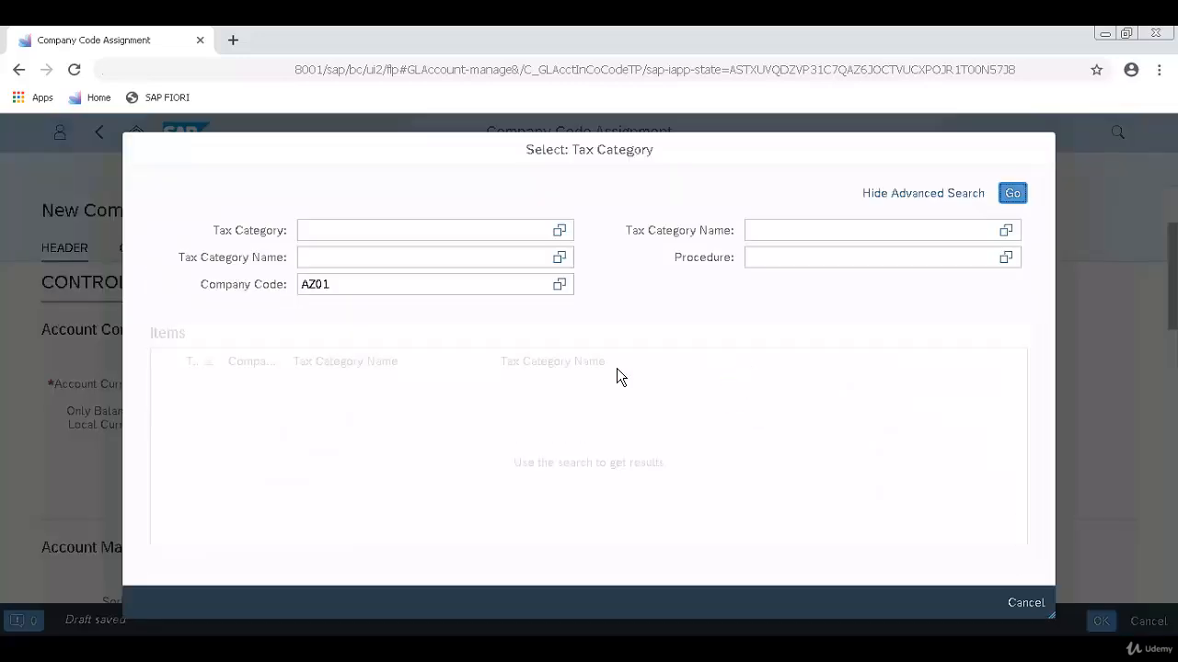
click(1009, 195)
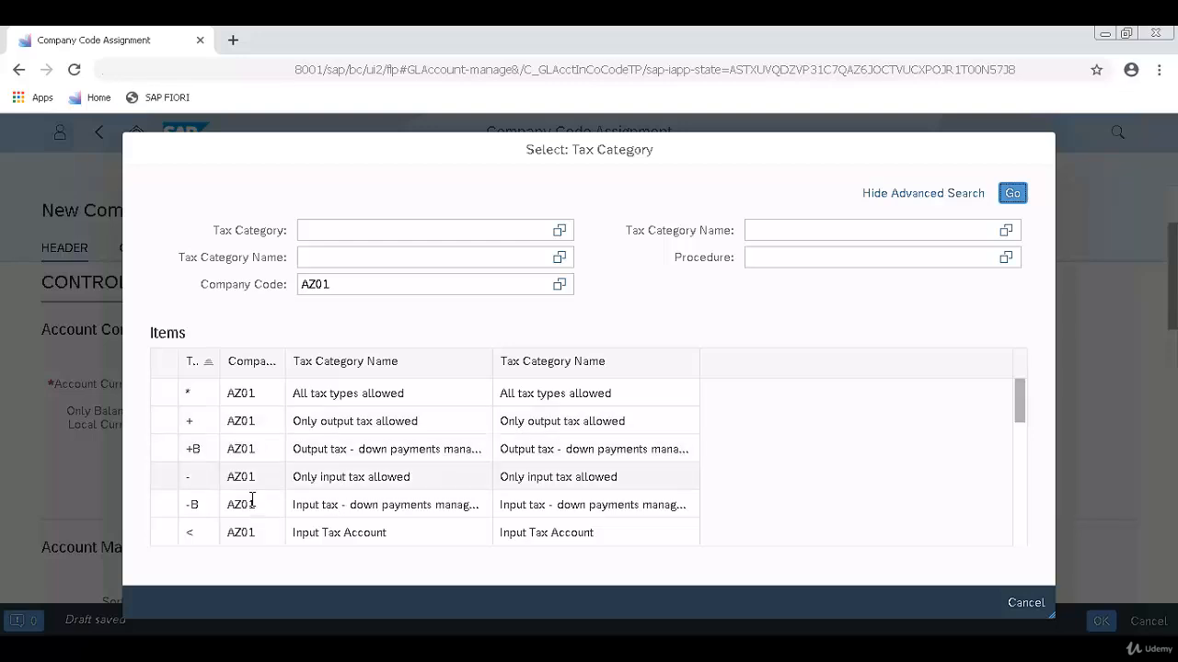
click(205, 477)
Set the sort key under Account Management to 008 (Cost center).
scroll(866, 387, down, 3)
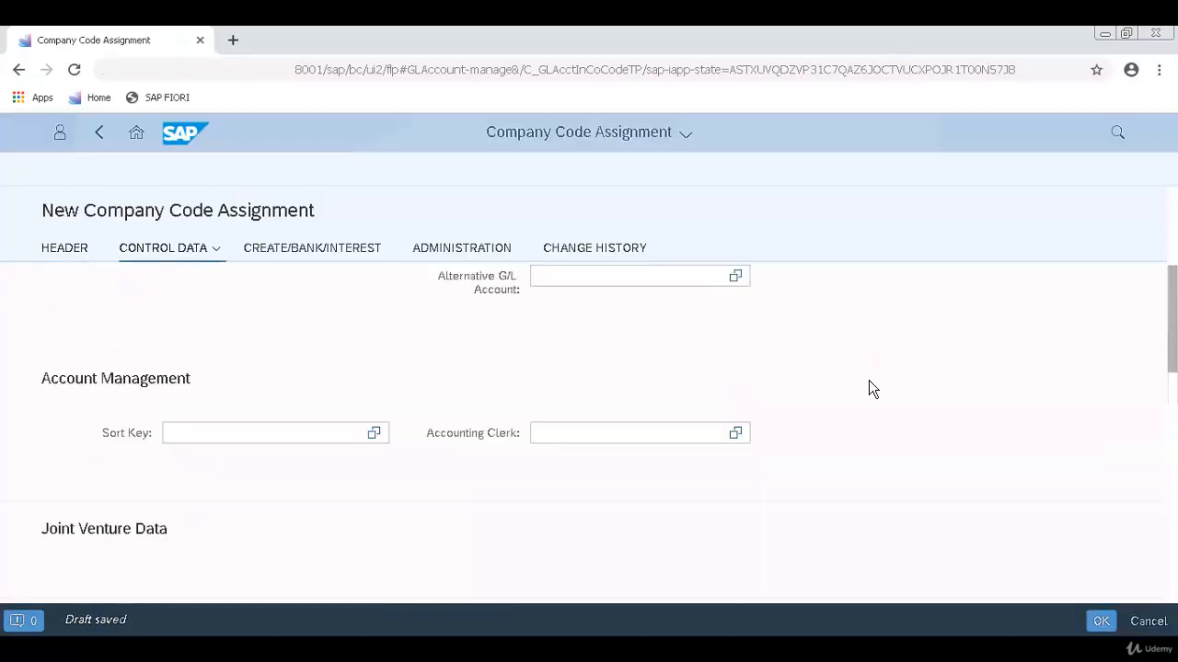
scroll(497, 455, up, 1)
click(373, 433)
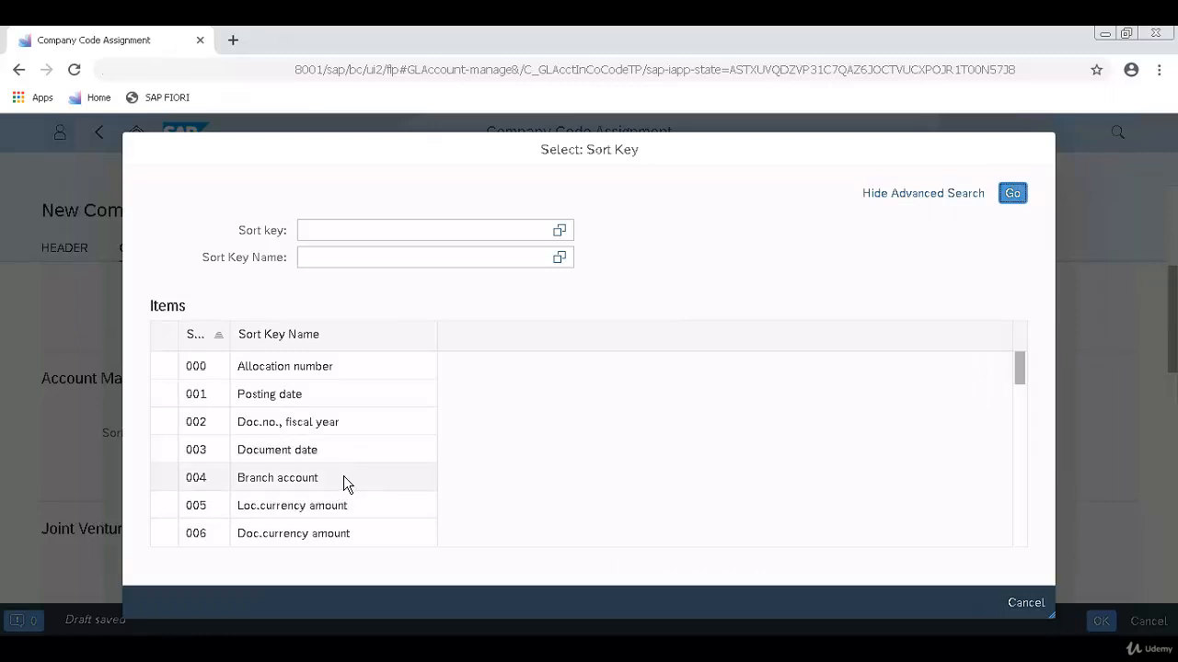
scroll(344, 476, down, 1)
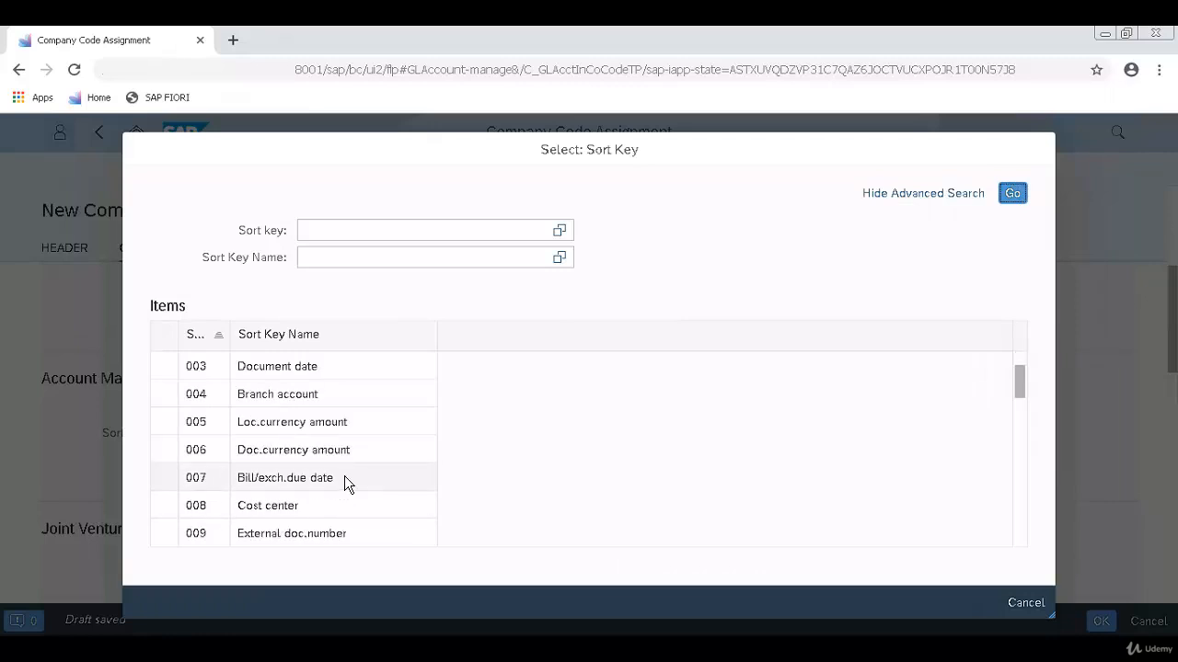
click(220, 512)
Set the field status group for document creation to G004 (Cost accounts) from variant GB10.
scroll(793, 441, down, 2)
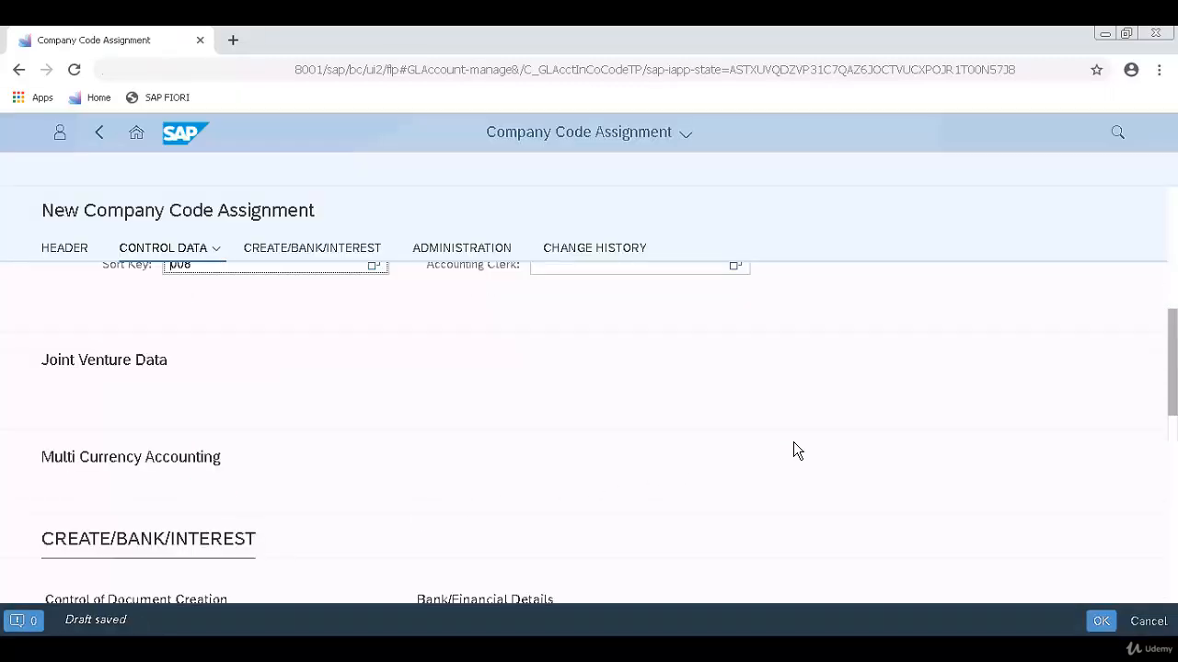
scroll(793, 443, down, 2)
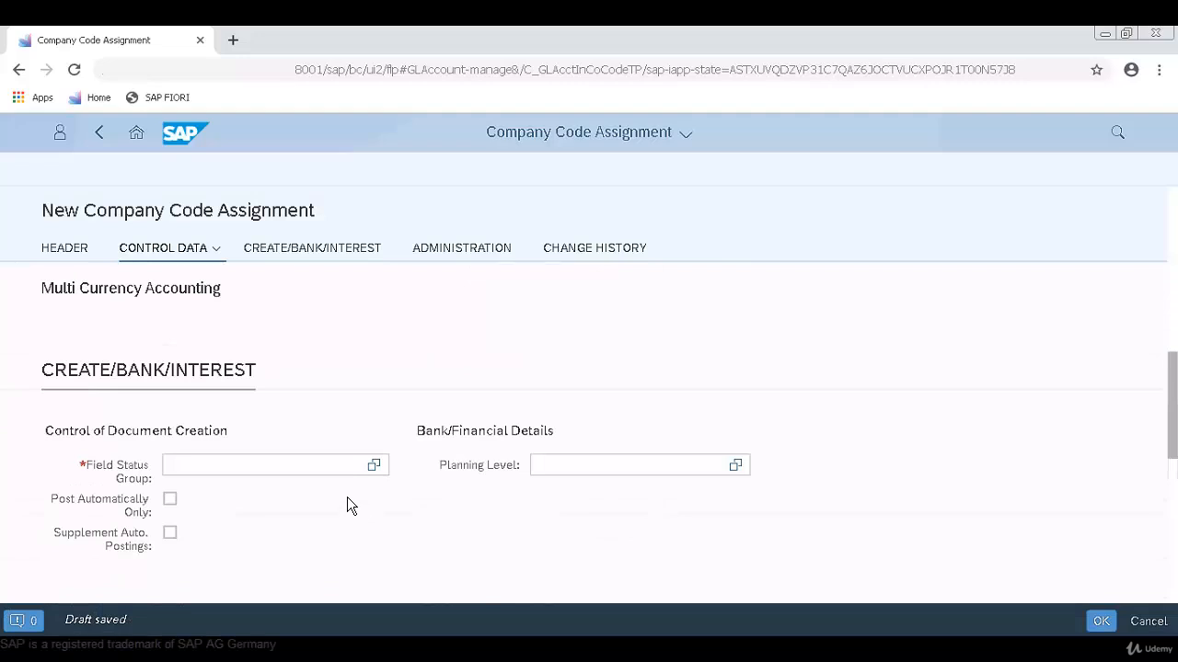
click(373, 466)
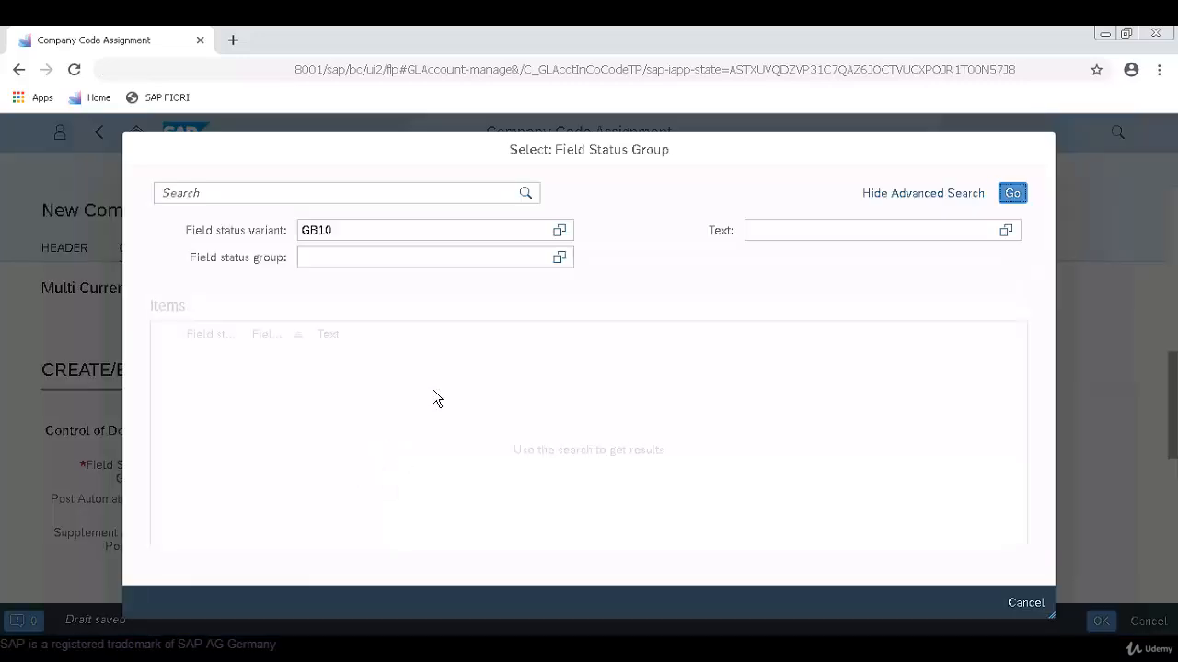
click(1018, 198)
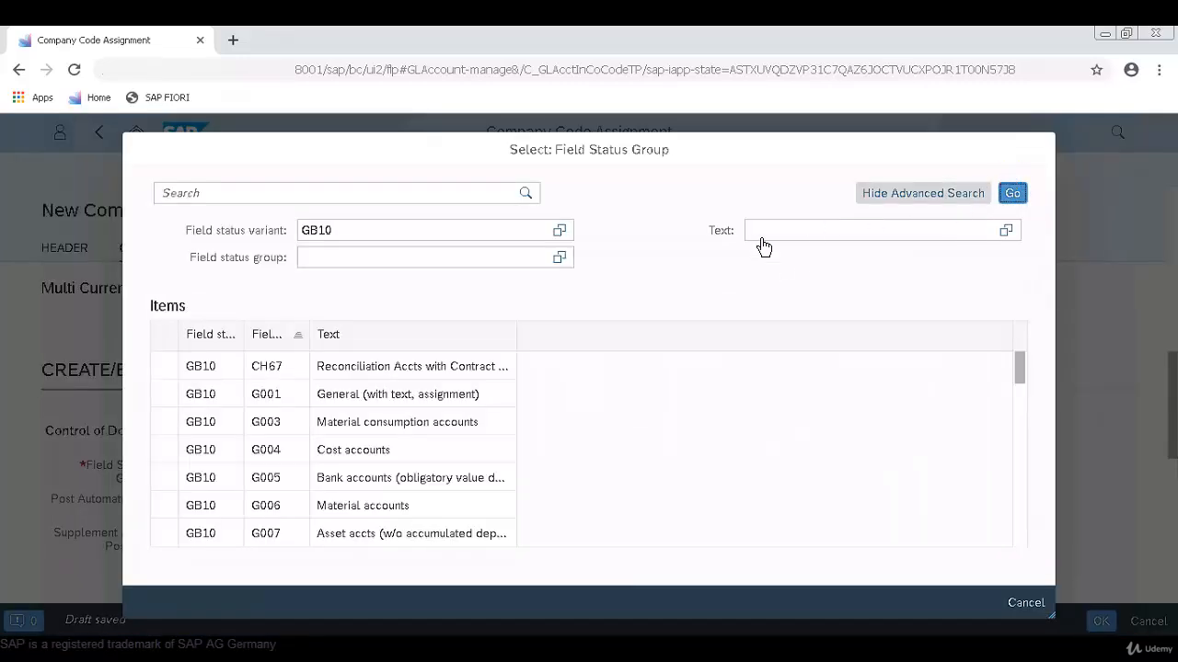
double_click(281, 459)
Check the remaining administration and change history sections, and confirm the company code assignment for AZ01.
scroll(911, 434, down, 2)
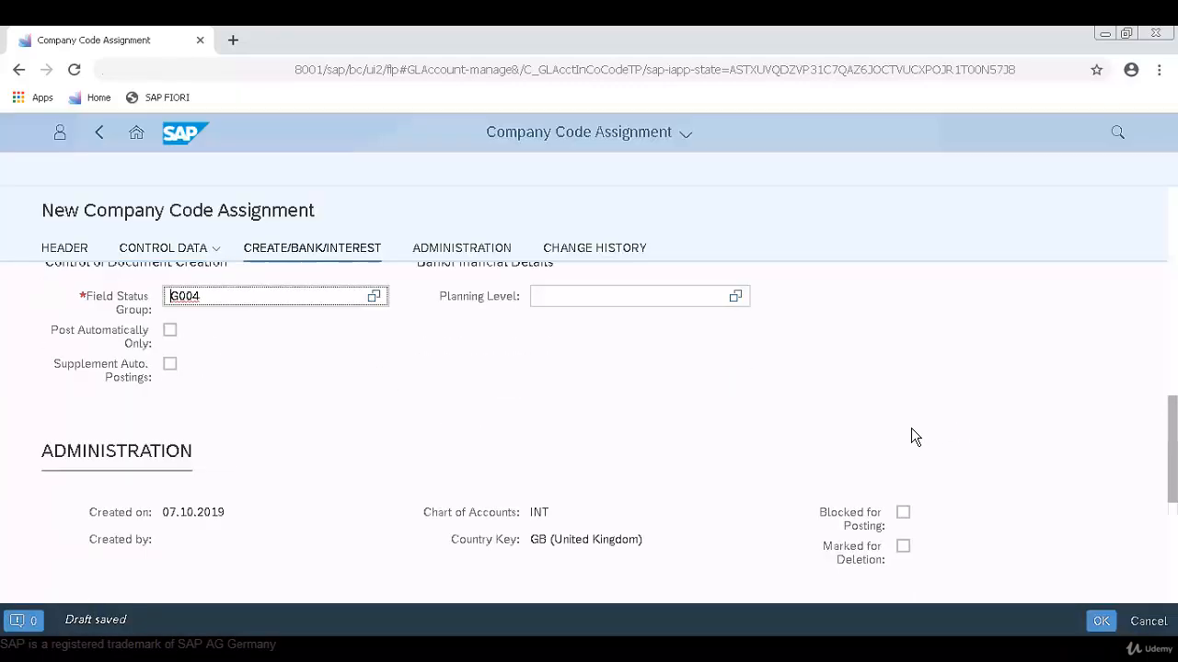
scroll(912, 447, down, 2)
scroll(914, 459, down, 3)
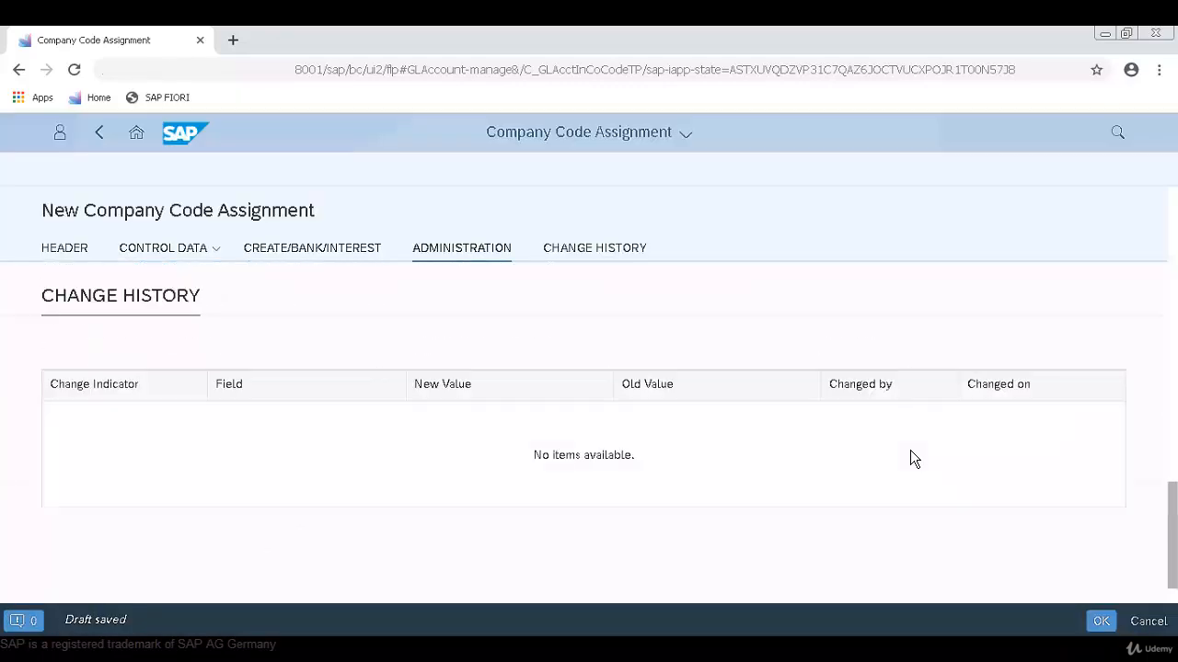
scroll(916, 459, up, 1)
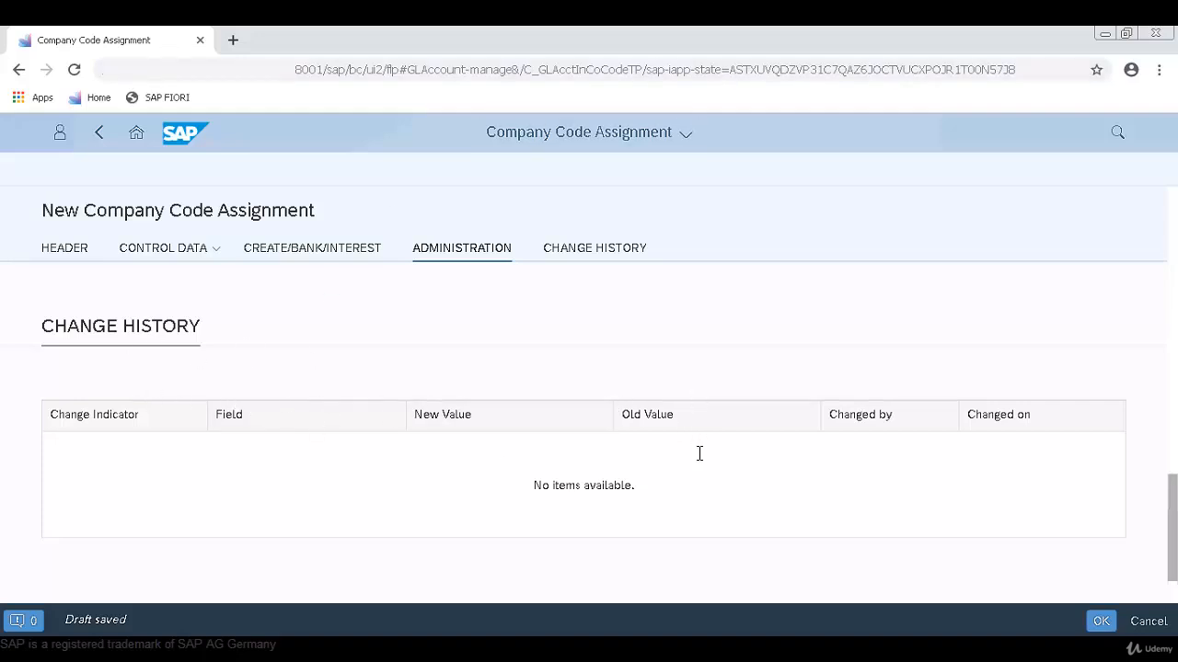
click(1101, 623)
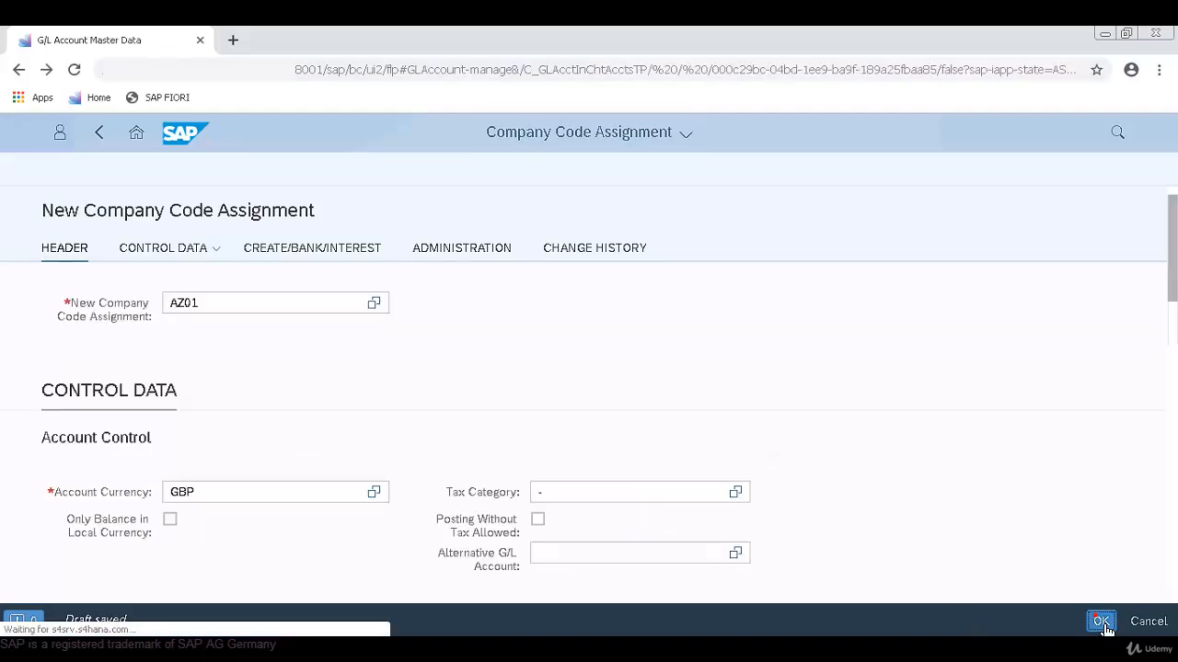
Set the cost element category for controlling area AZ01 to 1 (Primary costs/cost-reducing revenues).
scroll(403, 327, down, 3)
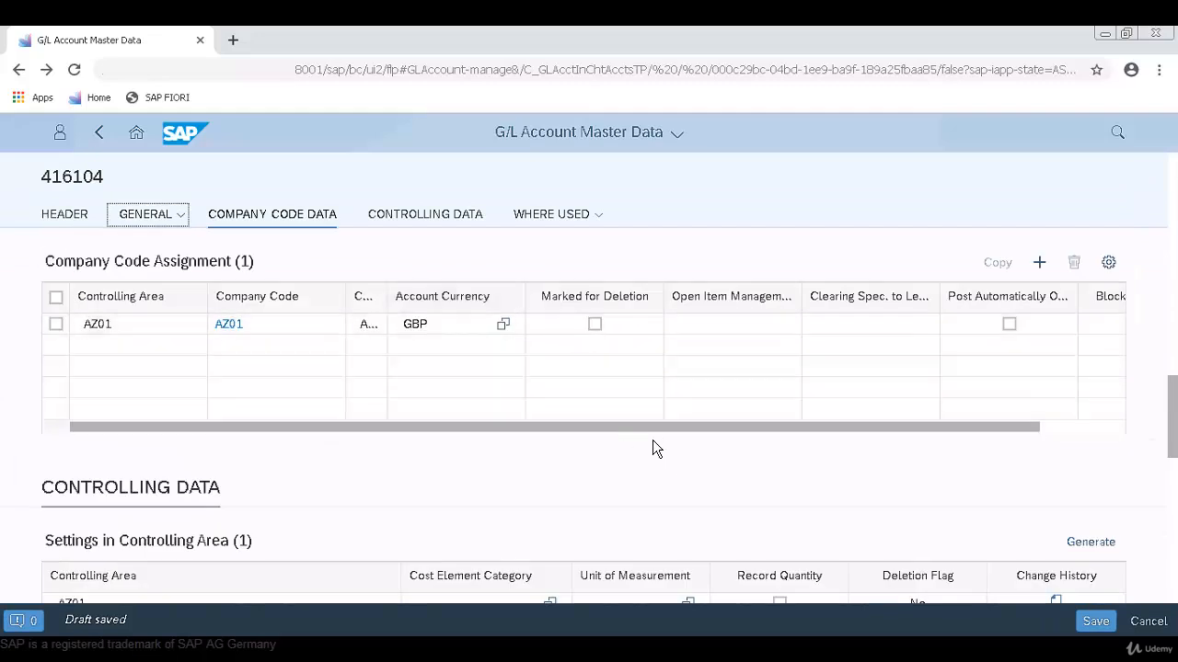
scroll(706, 438, down, 2)
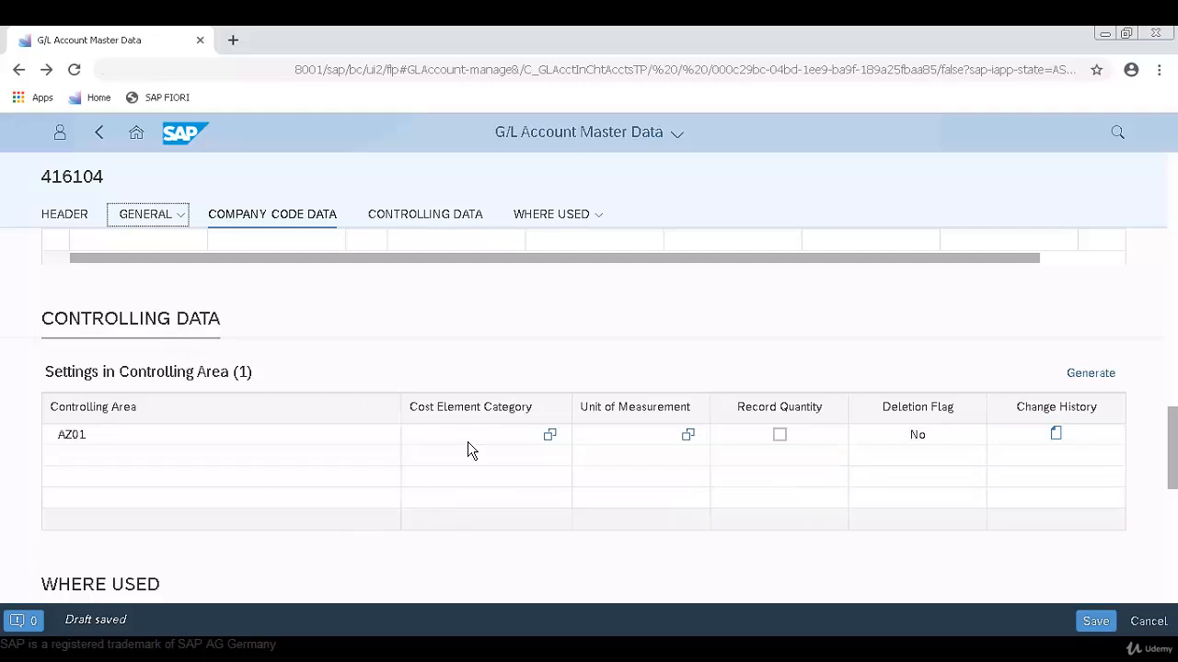
click(556, 438)
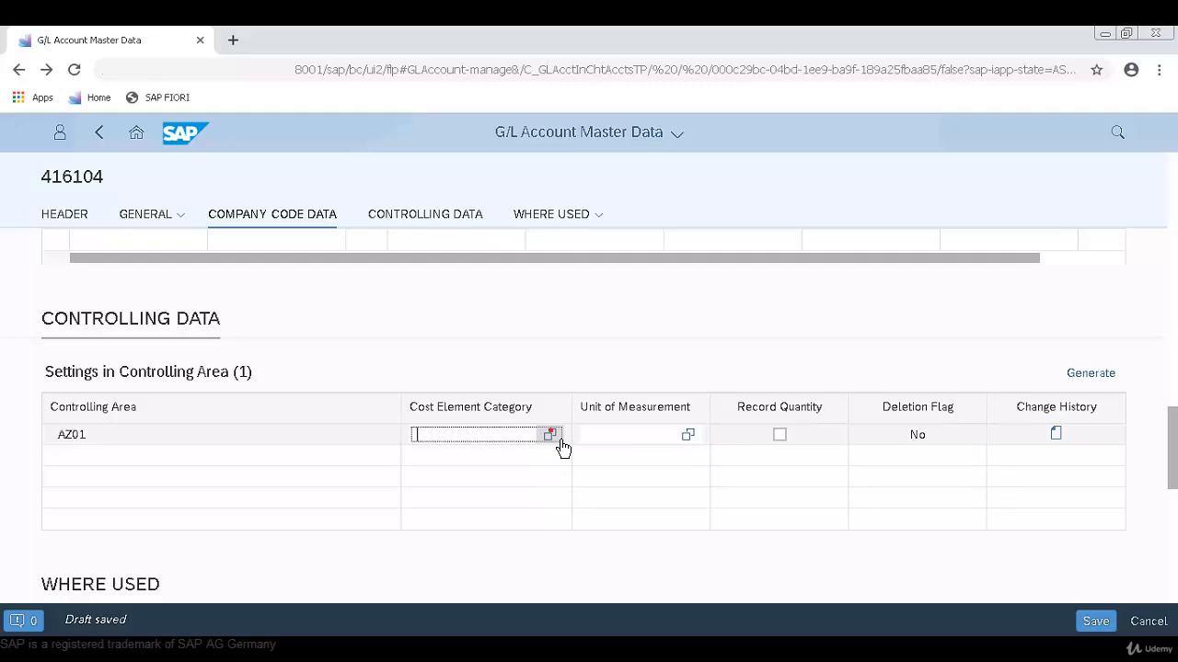
click(1014, 197)
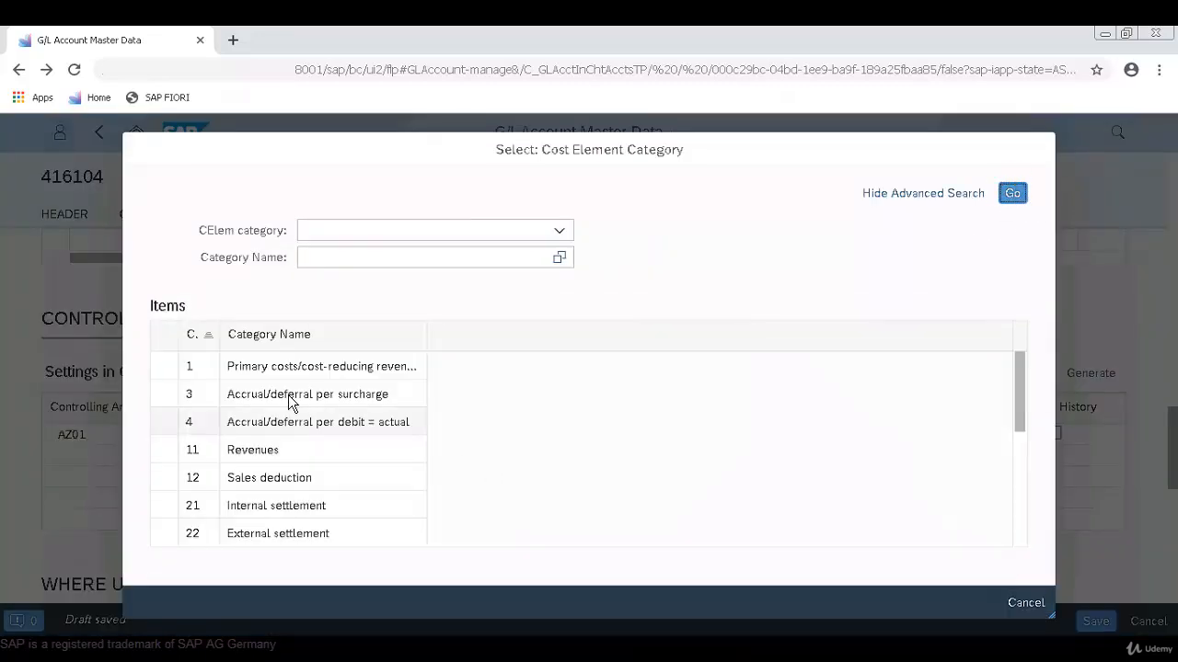
click(217, 370)
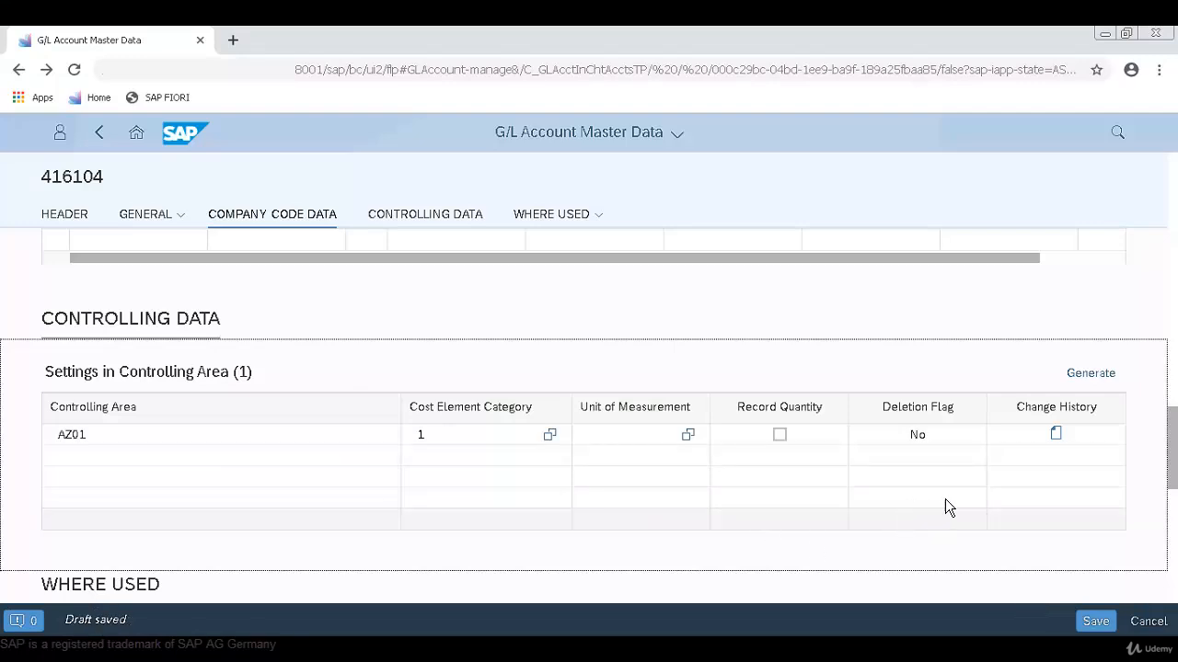
Review the G/L account's entered master data and save the new Water Expenses account.
scroll(915, 526, down, 3)
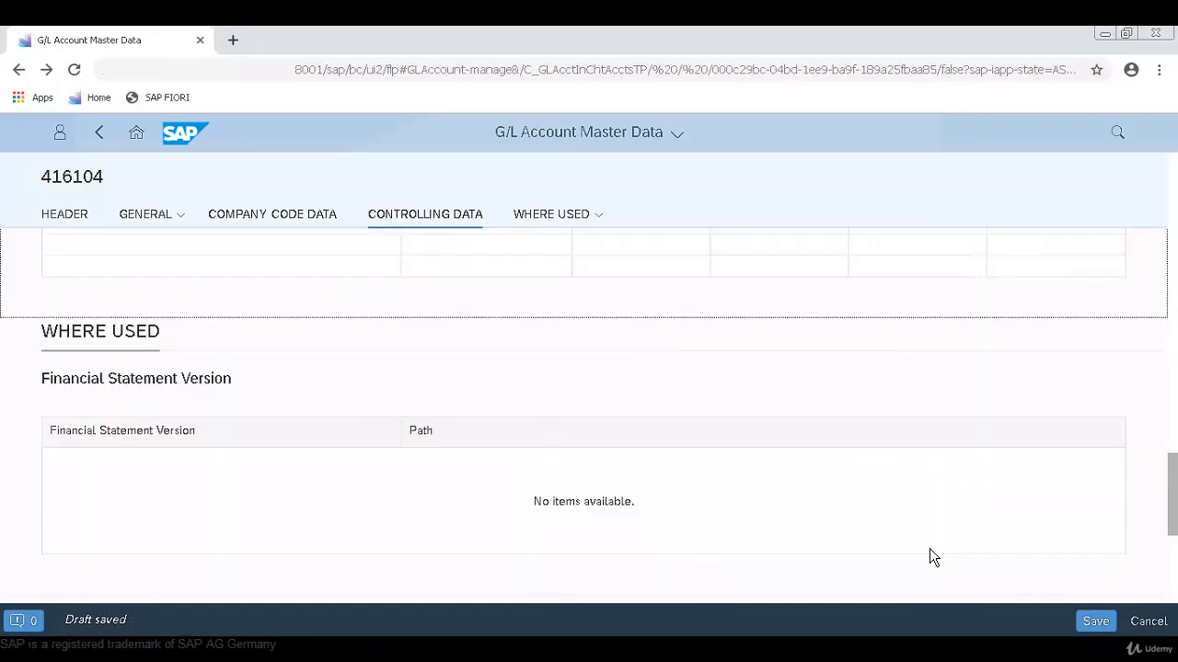
scroll(957, 559, up, 2)
scroll(957, 553, up, 4)
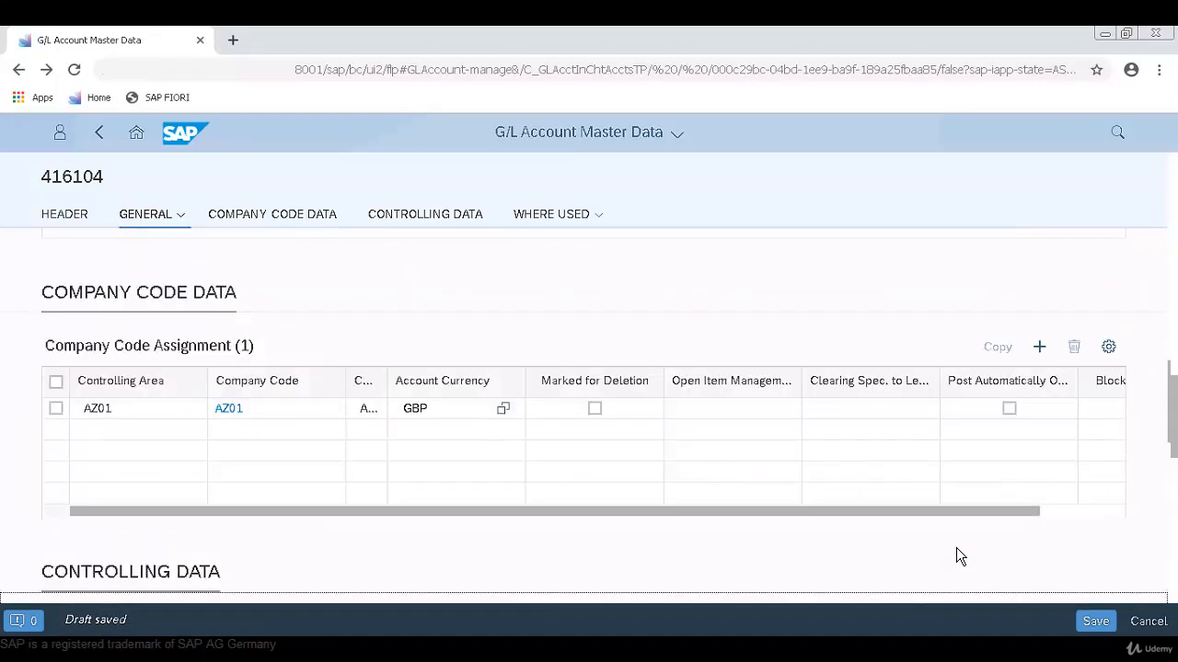
scroll(944, 533, up, 5)
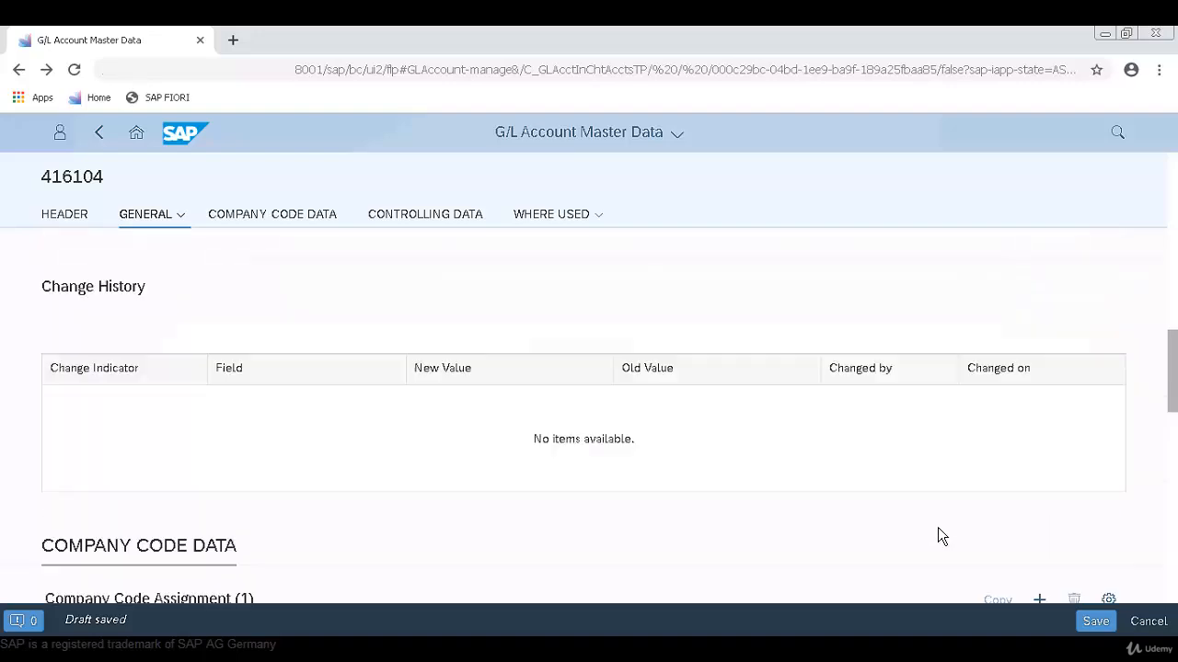
scroll(929, 531, up, 5)
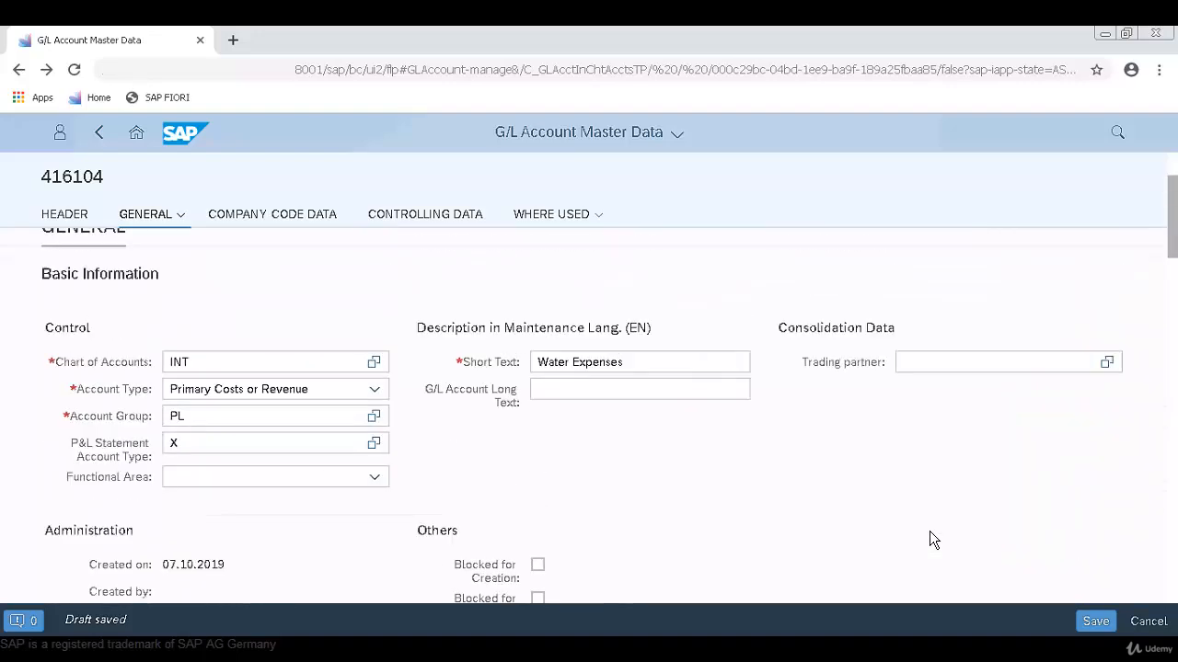
click(1095, 621)
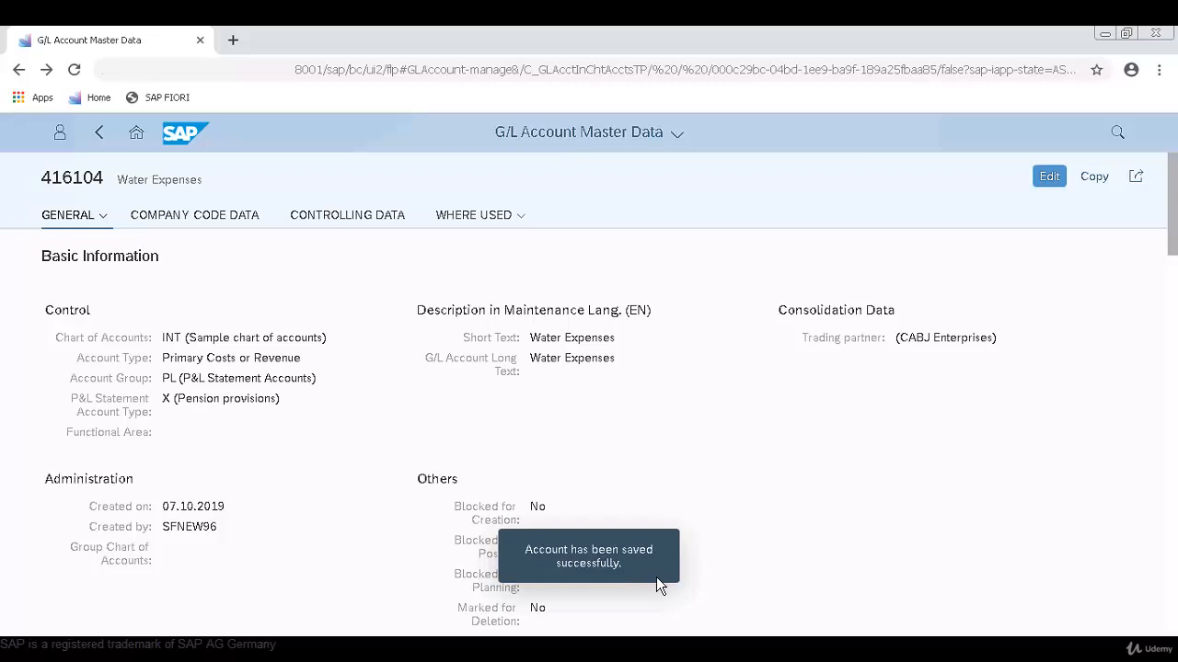
Switch to the SAP GUI G/L account session, restart transaction FS00 and display the Water Expenses account from the P&L Statement Accounts.
click(259, 649)
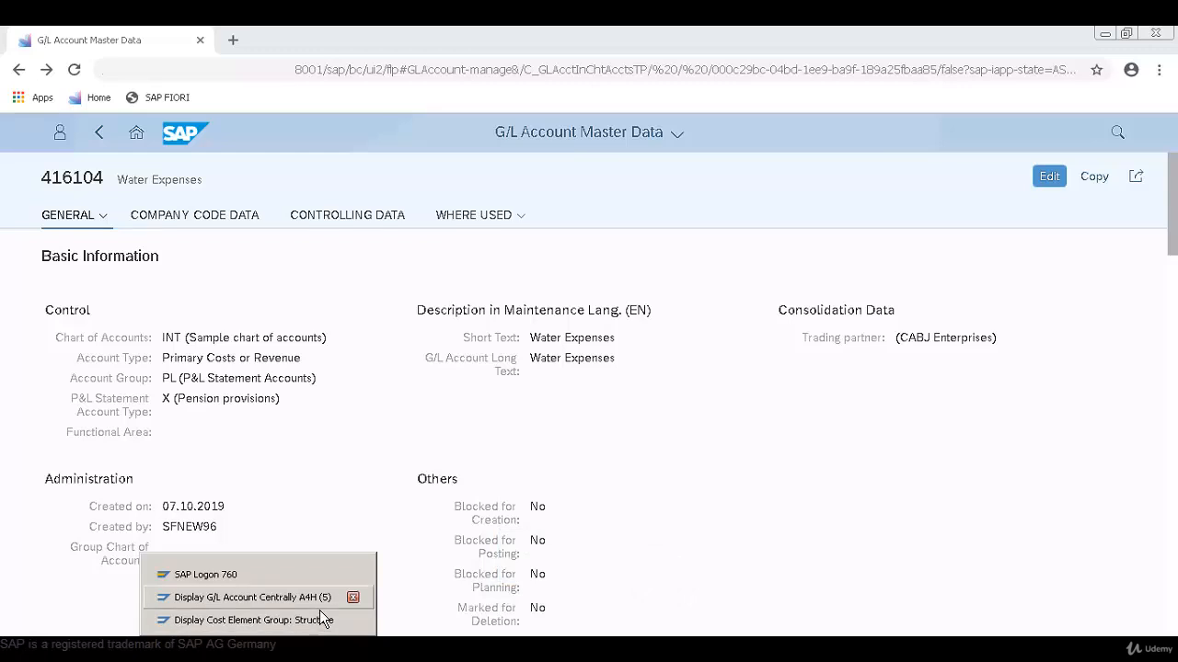
click(313, 598)
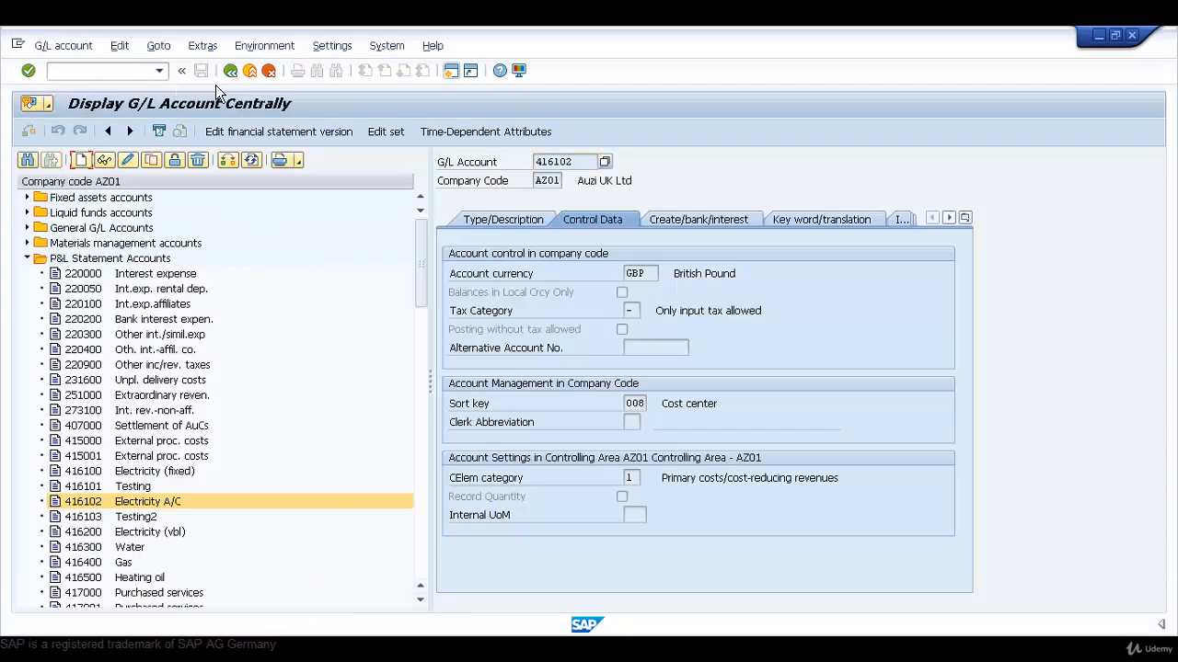
click(102, 70)
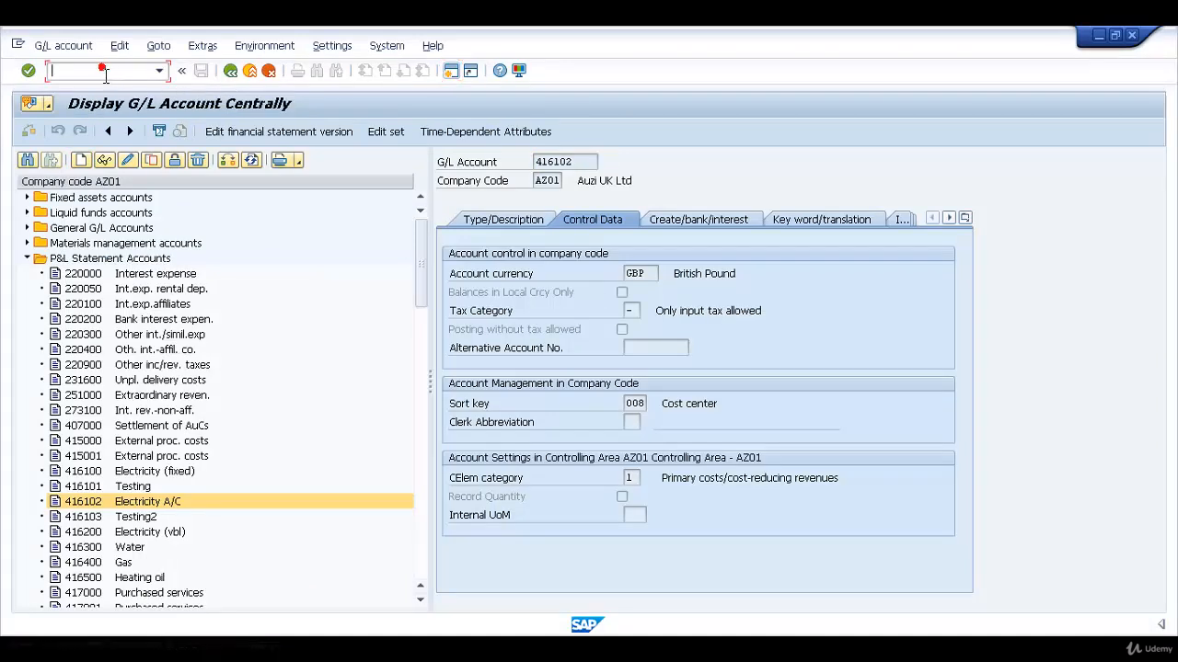
text(/nfs00)
key(Return)
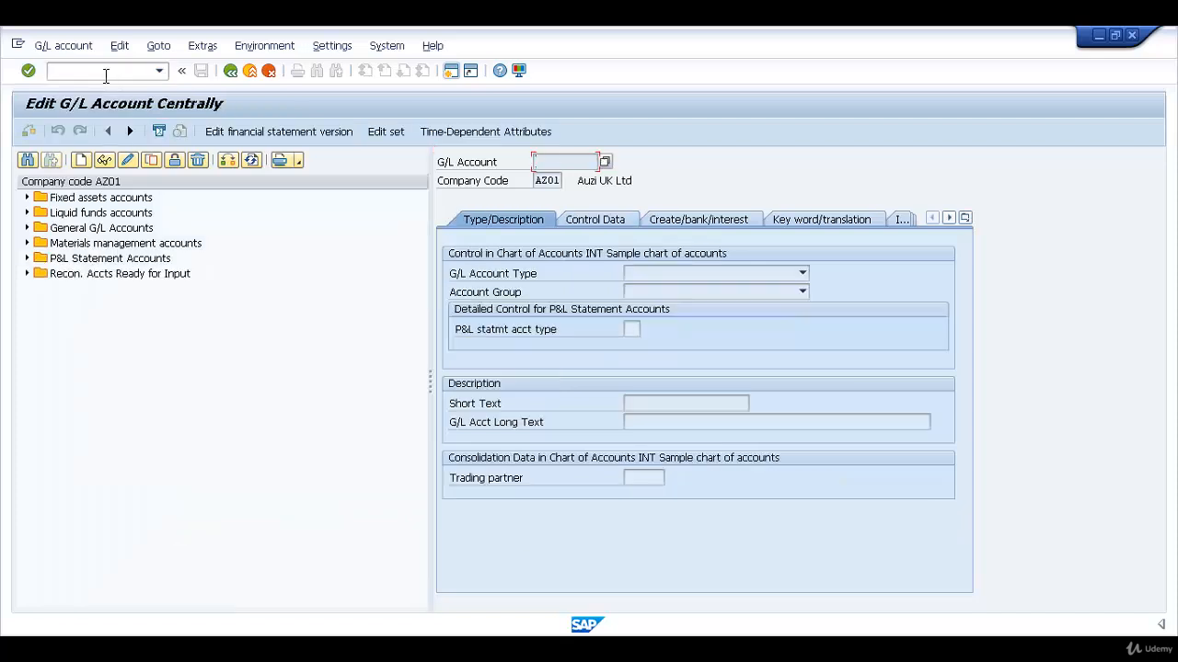
double_click(41, 259)
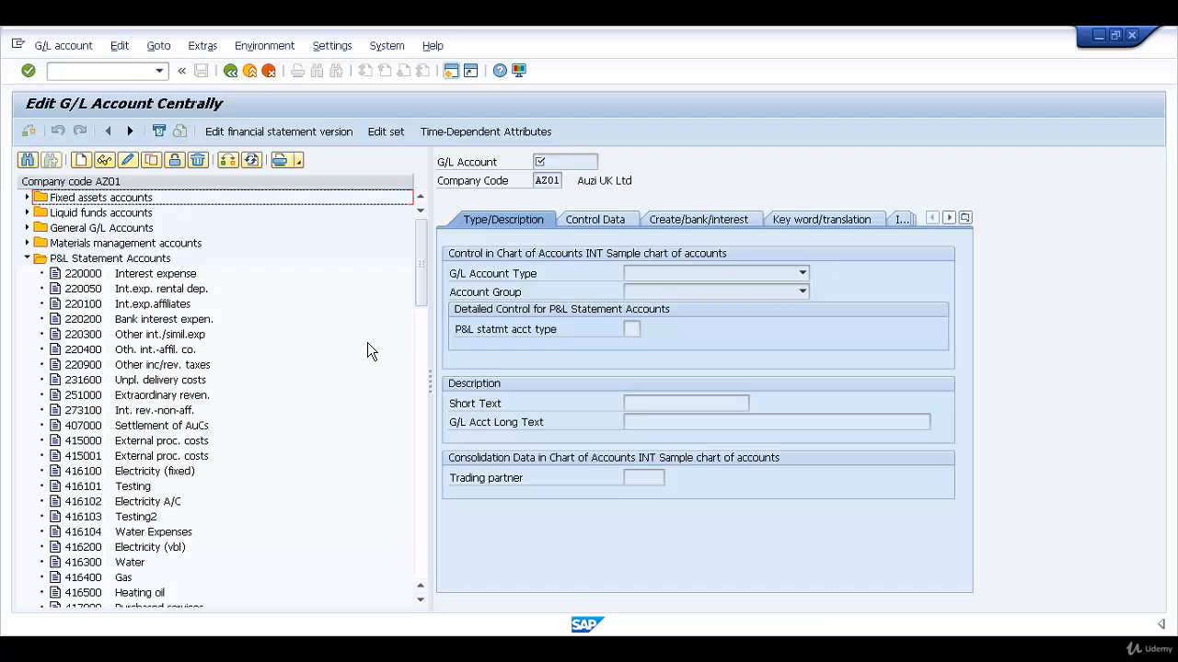
double_click(92, 532)
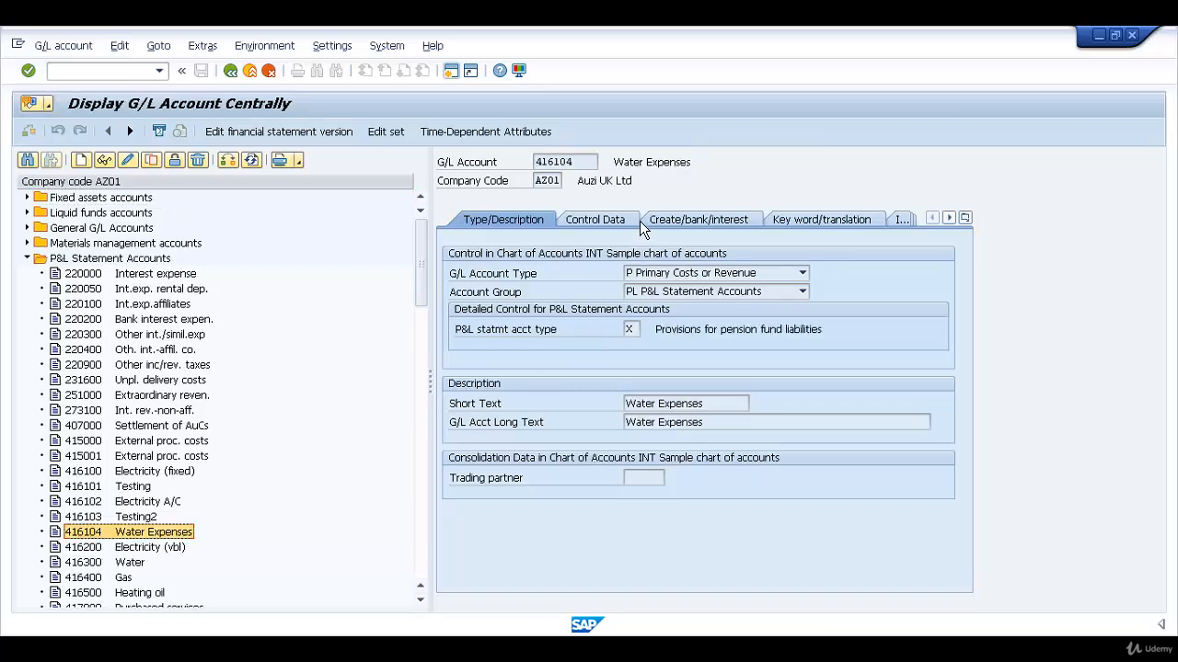